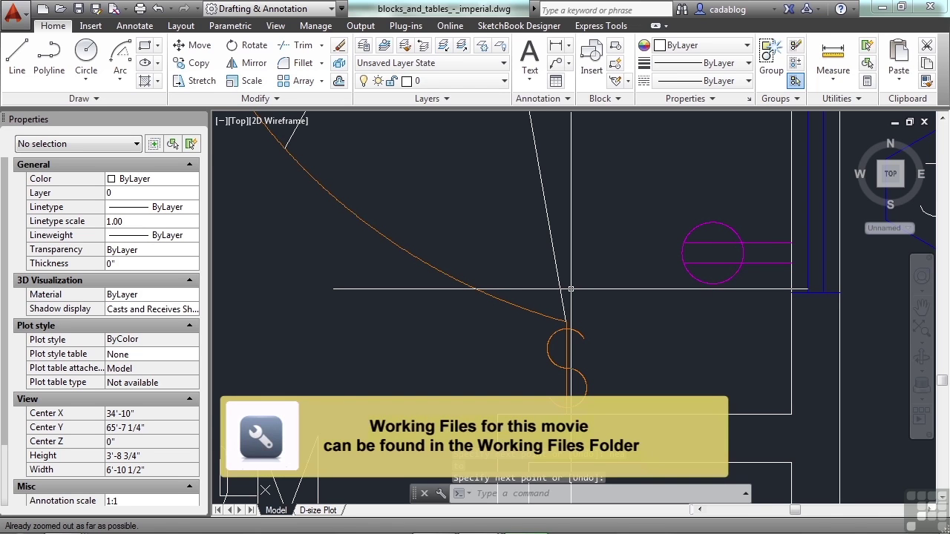
Review the object snap settings with OS and close the dialog.
text(os)
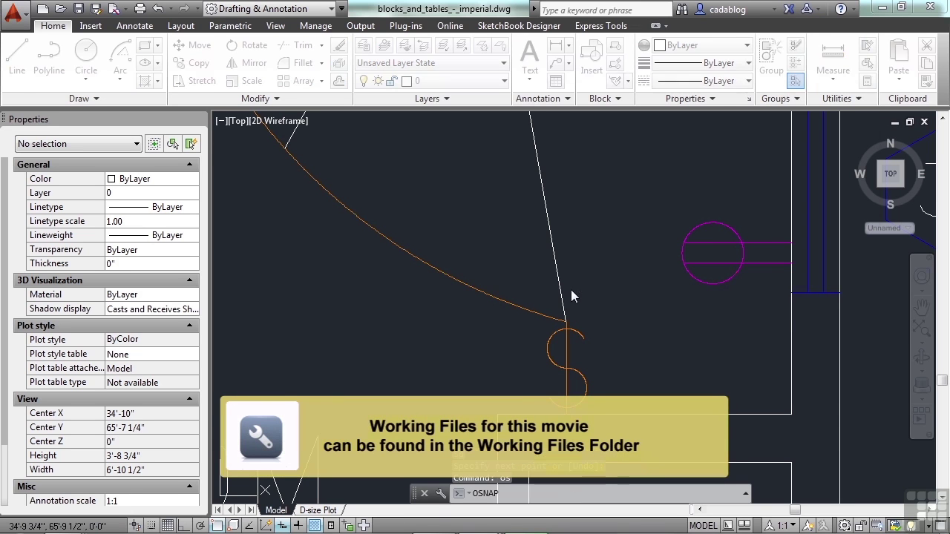
key(Return)
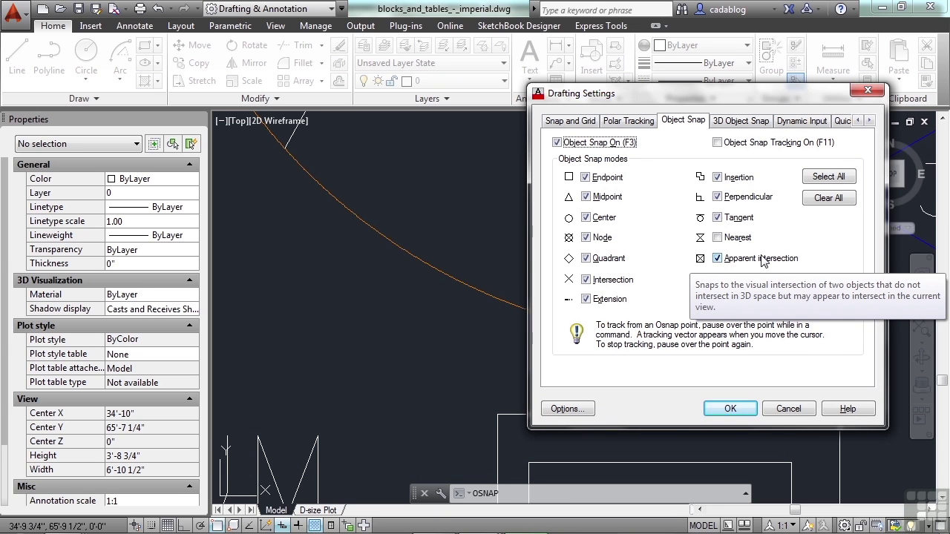
click(729, 411)
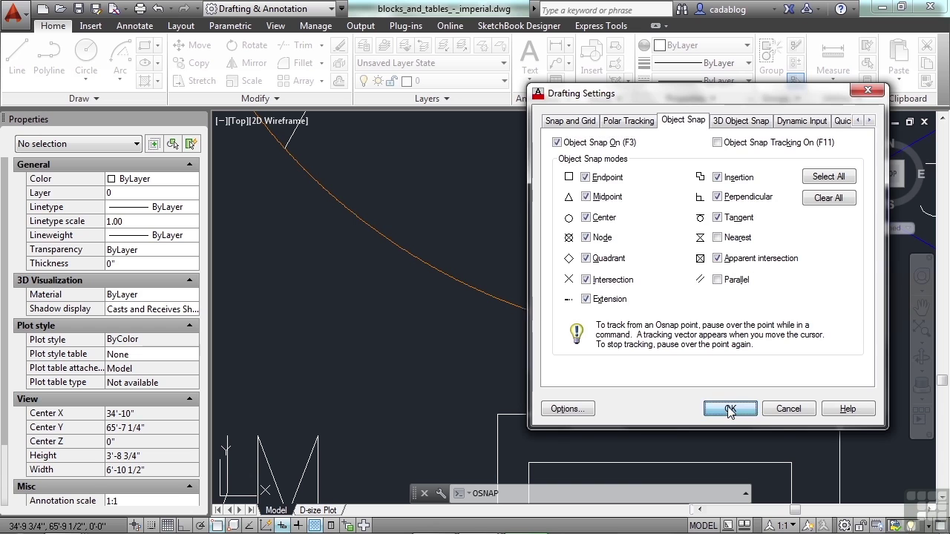
Draw a short horizontal line above the magenta circle.
text(l)
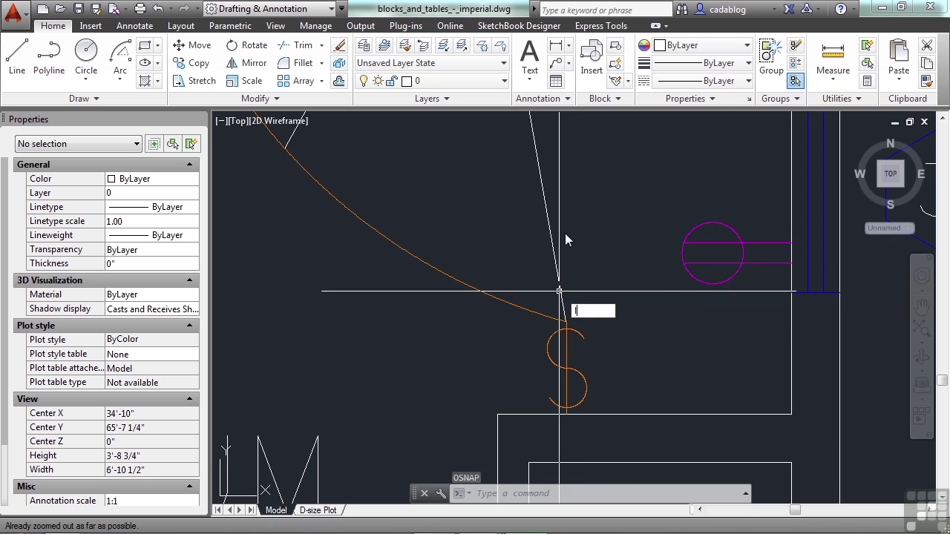
key(Return)
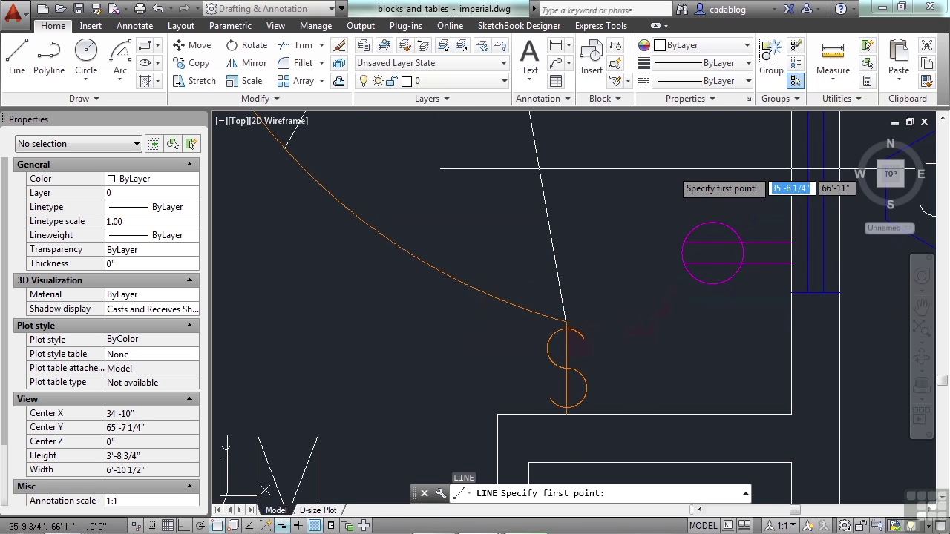
click(687, 180)
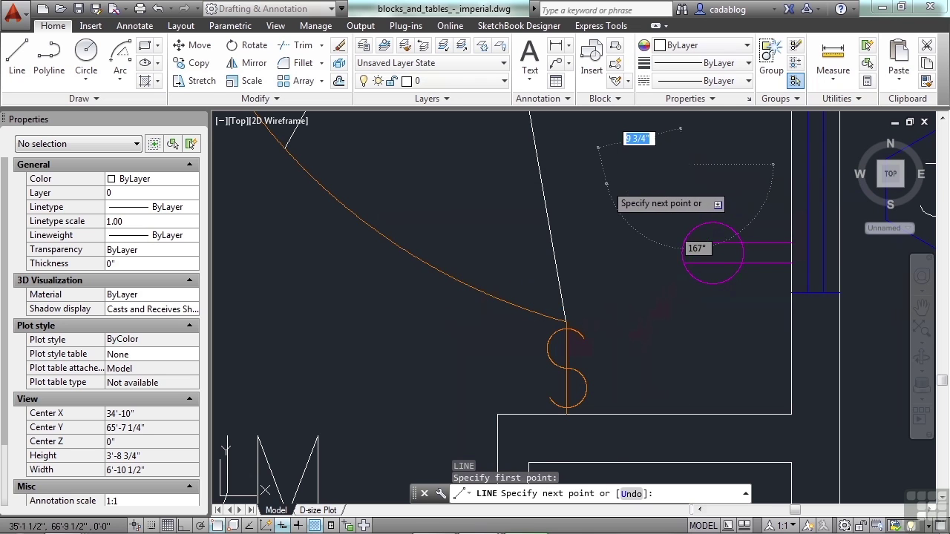
click(606, 183)
key(Return)
Draw an angled line from the upper left, snapping its end onto the slanted white line.
middle_drag(622, 194, 566, 251)
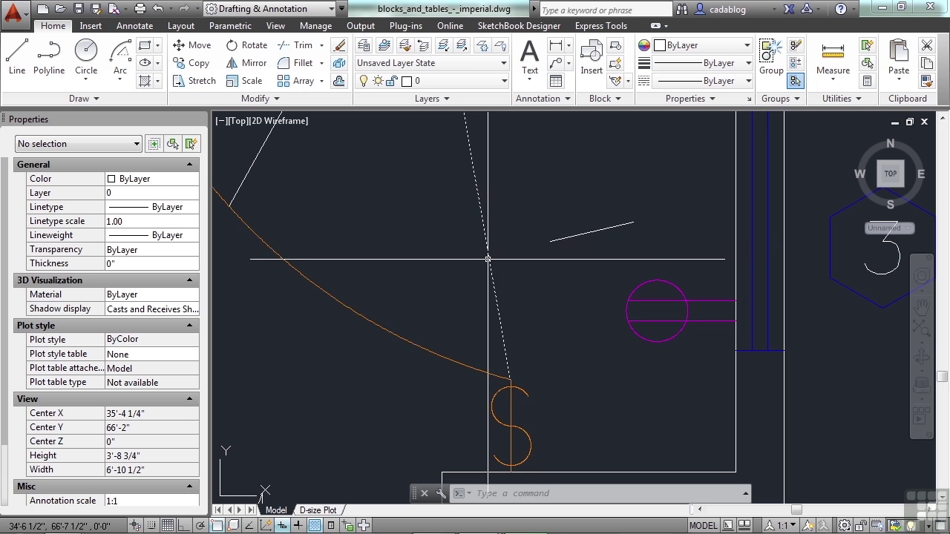
text(l)
key(Return)
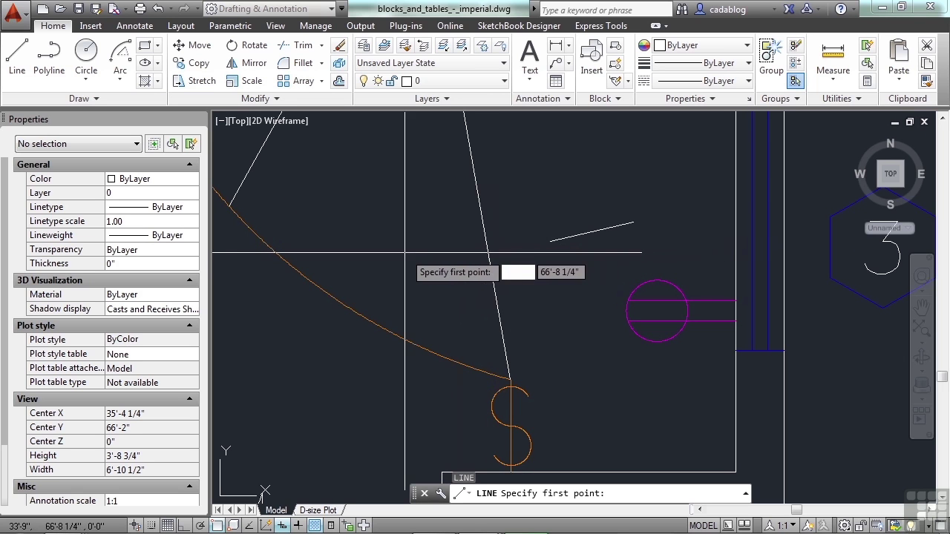
click(365, 175)
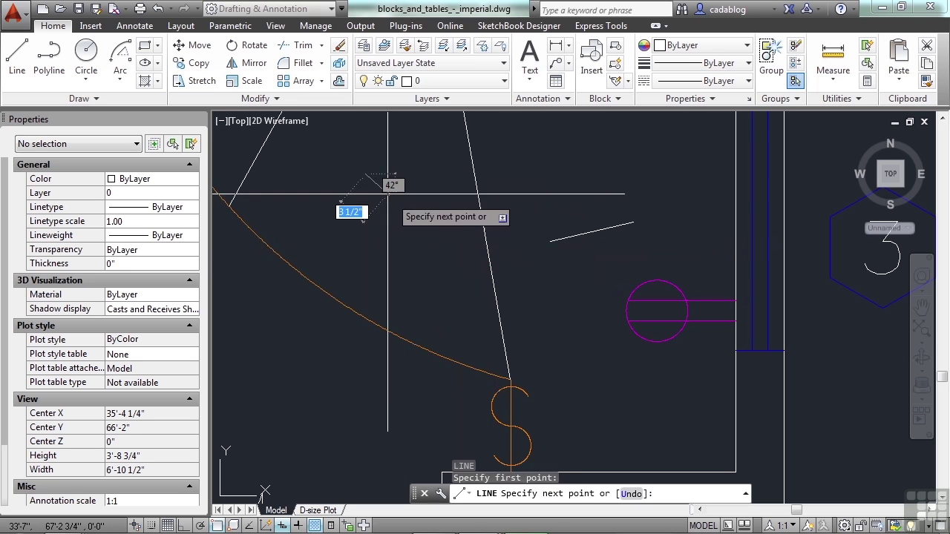
click(488, 256)
key(Return)
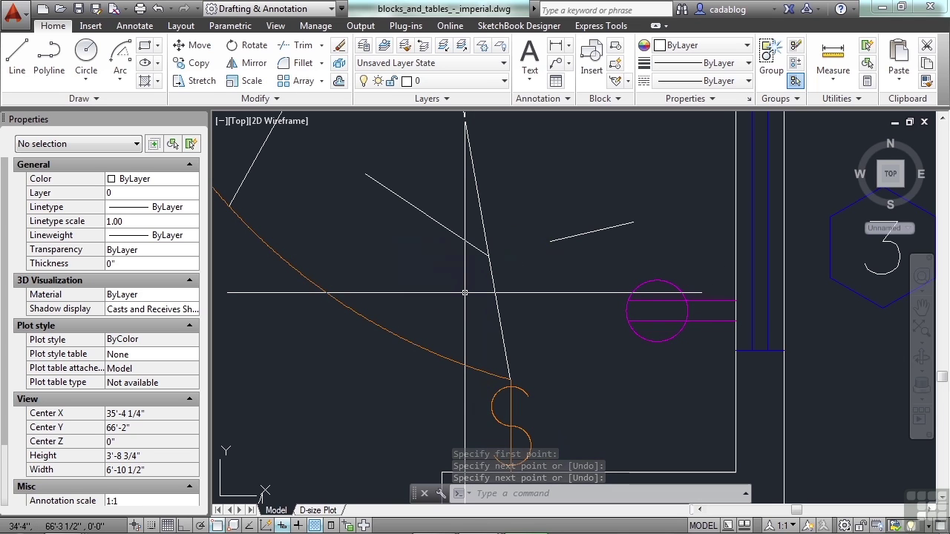
Extend the short line to the slanted white line as boundary.
text(ex)
key(Return)
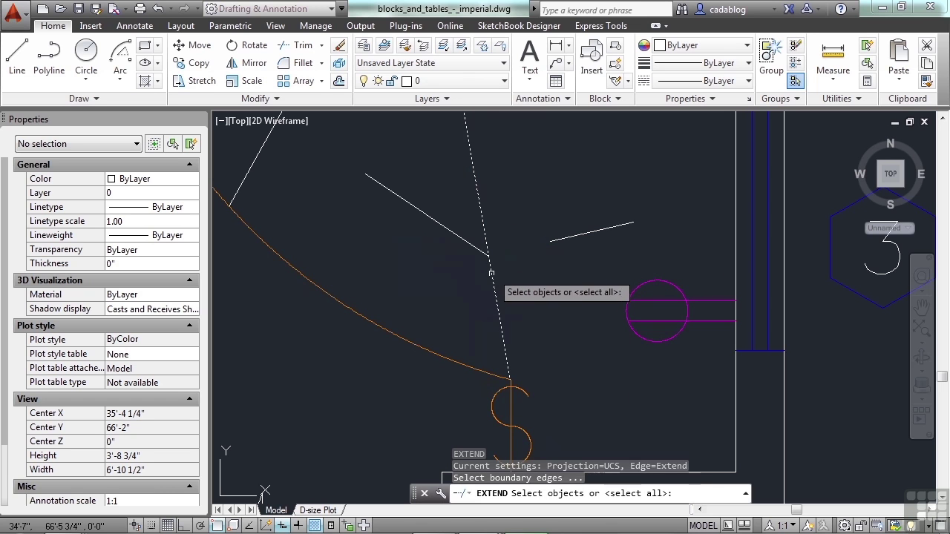
click(490, 274)
key(Return)
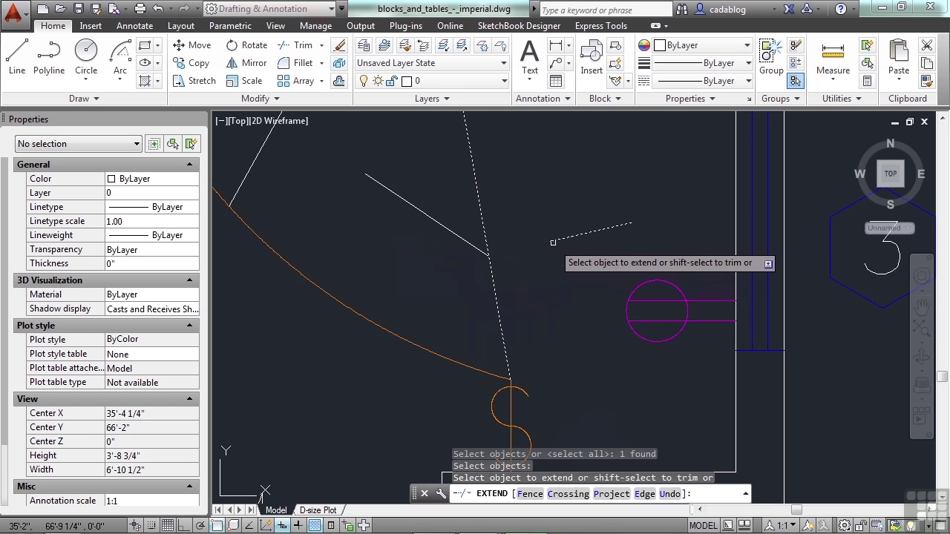
click(553, 242)
key(Return)
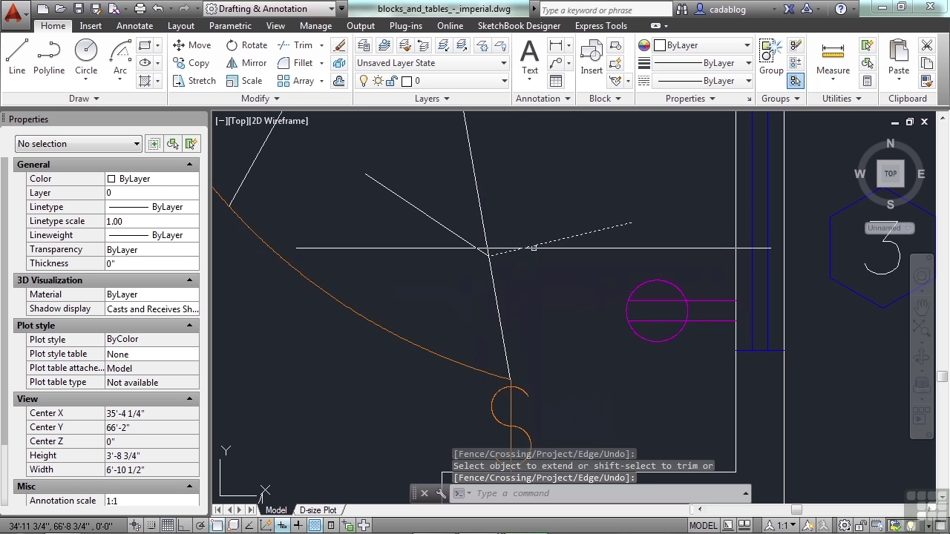
Break the short line from its intersection with the slanted line, leaving a gap.
text(br)
key(Return)
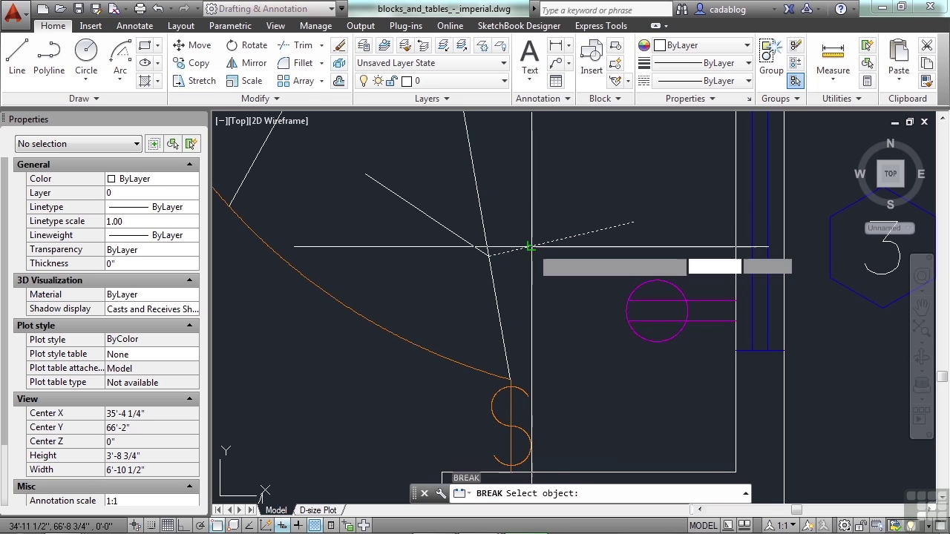
click(529, 246)
text(f)
key(Return)
click(492, 257)
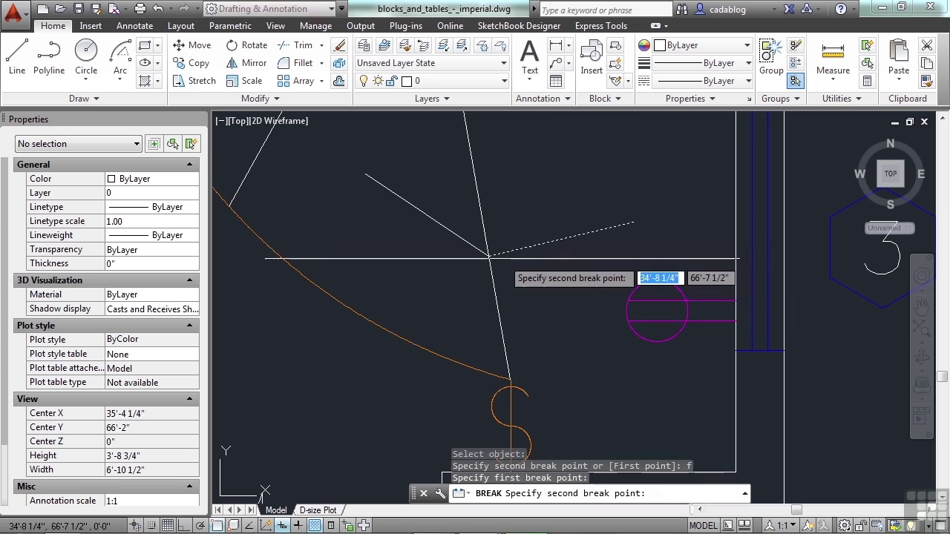
click(531, 246)
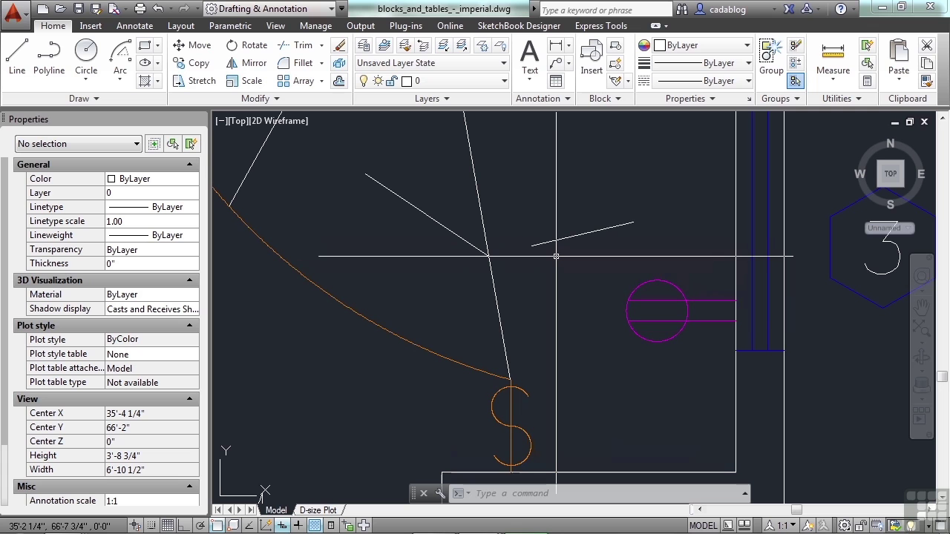
Check the object snap settings and confirm them with OK.
text(os)
key(Return)
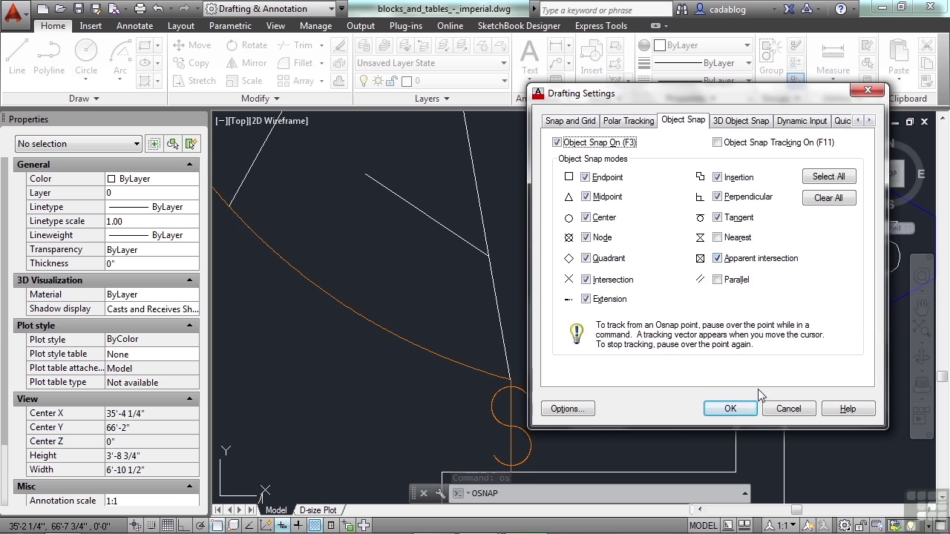
click(742, 409)
Delete the angled line that meets the slanted white line.
click(460, 238)
click(415, 258)
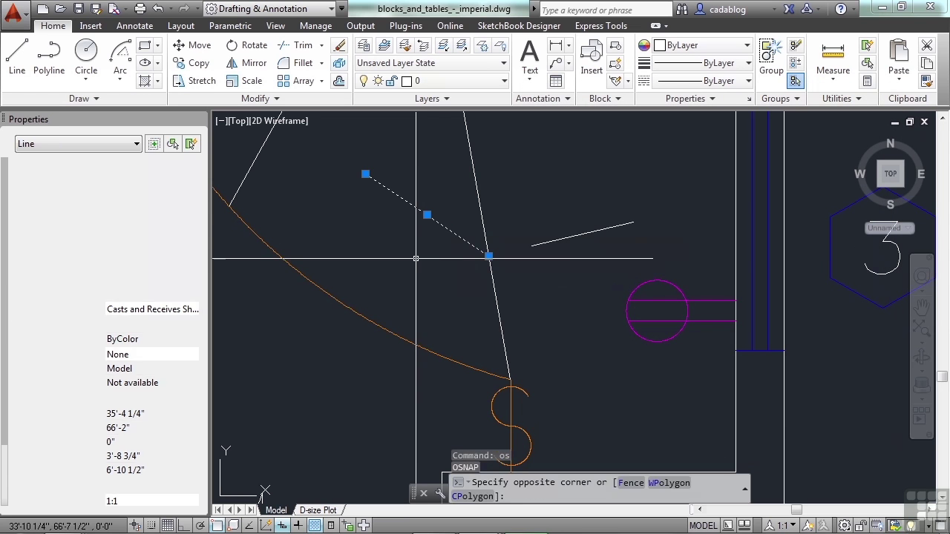
key(Delete)
Redraw the angled line from the upper left, ending on the slanted white line.
text(l)
key(Return)
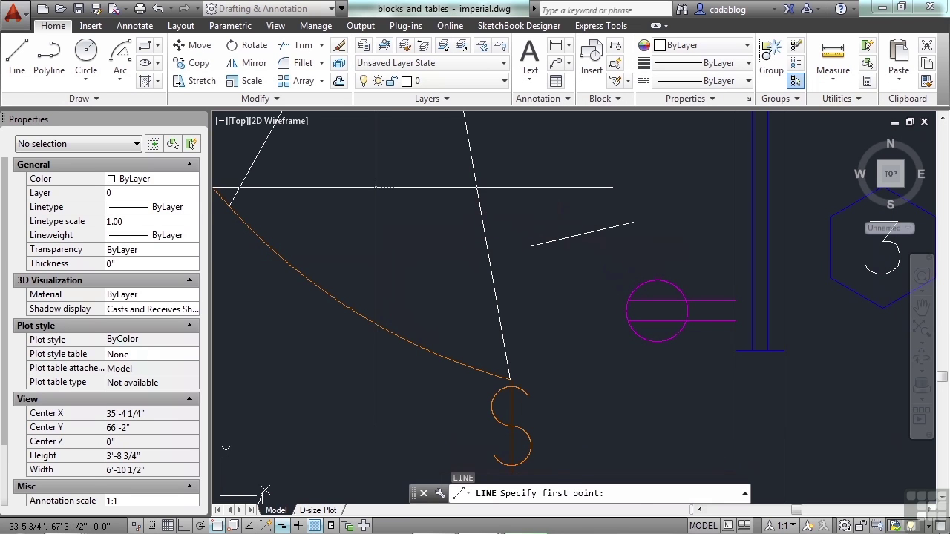
click(375, 187)
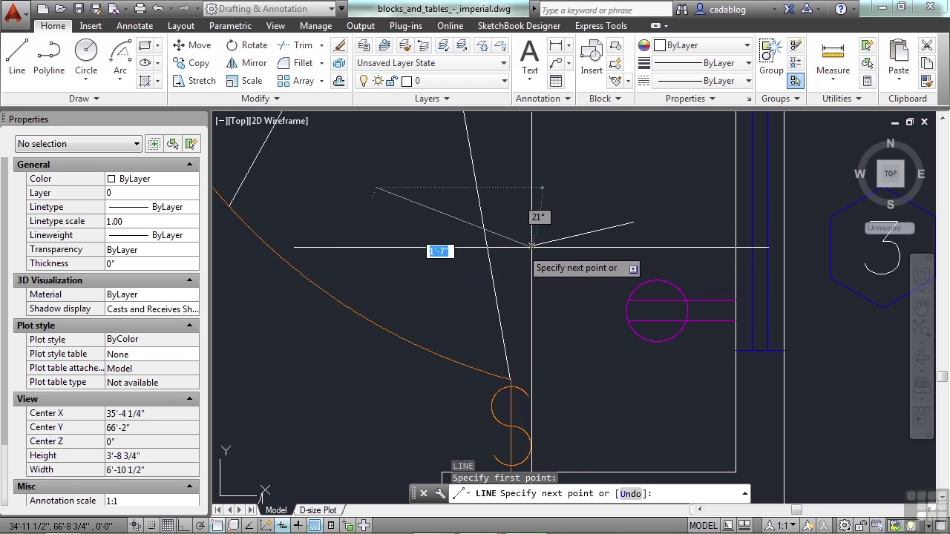
click(488, 257)
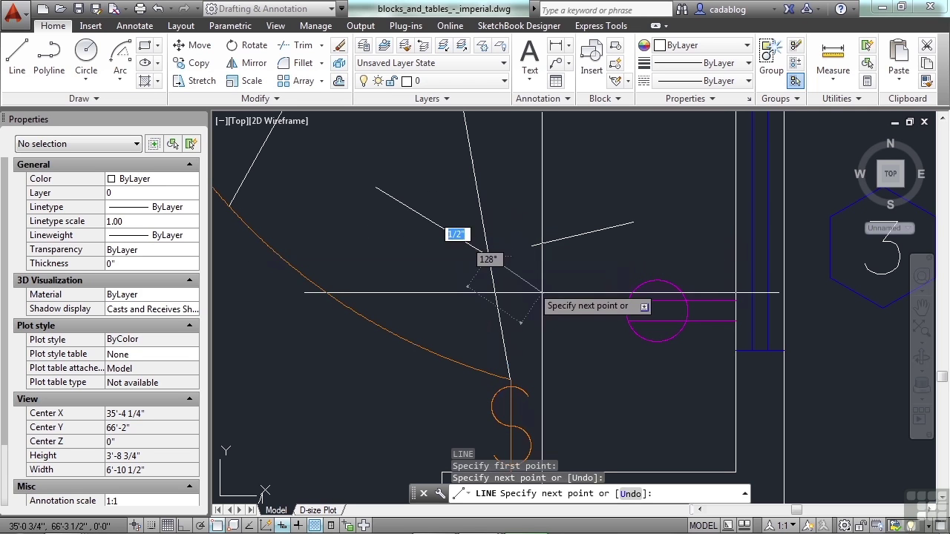
key(Return)
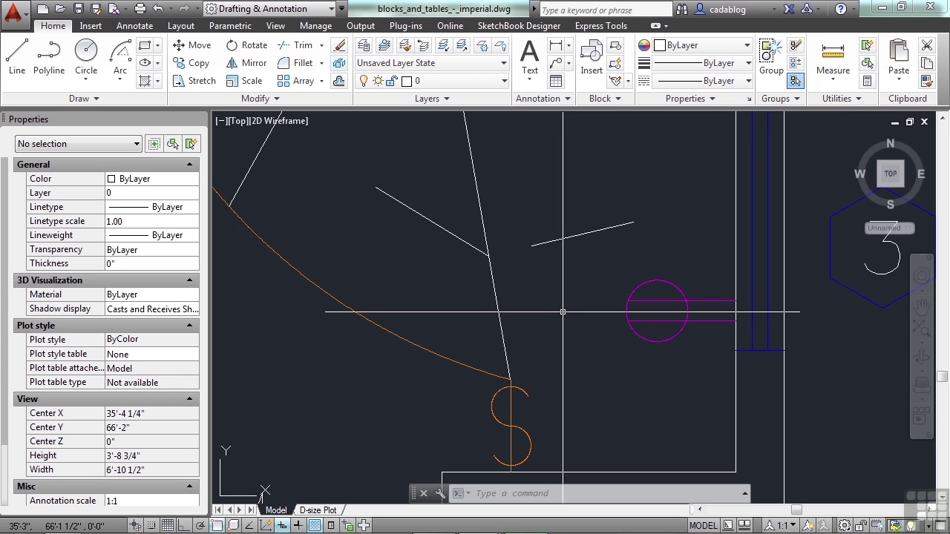
Turn on the Parallel object snap in the object snap settings.
text(os)
key(Return)
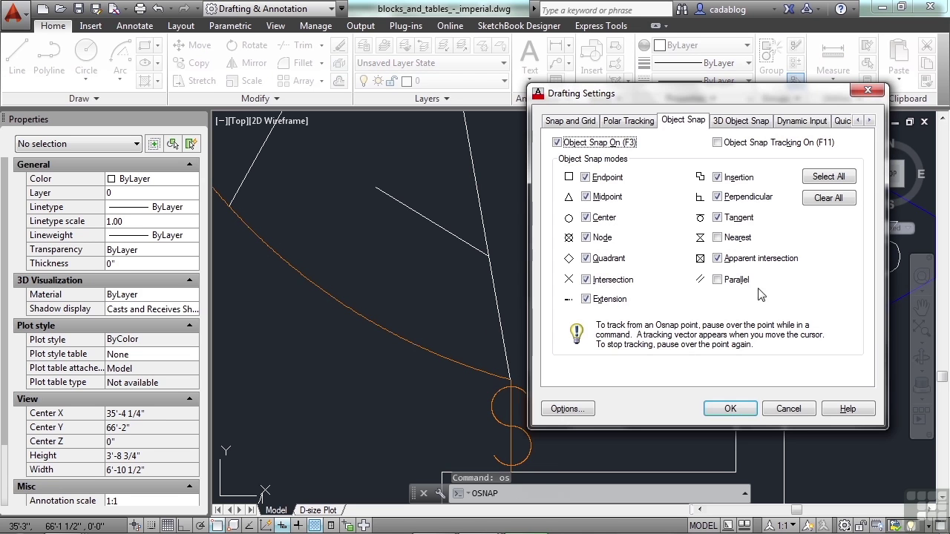
mouse_move(749, 288)
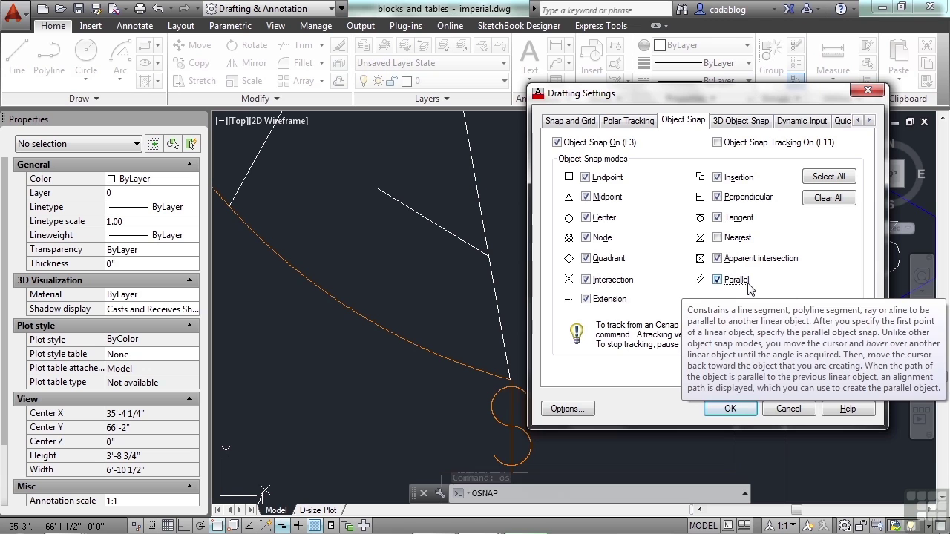
click(731, 408)
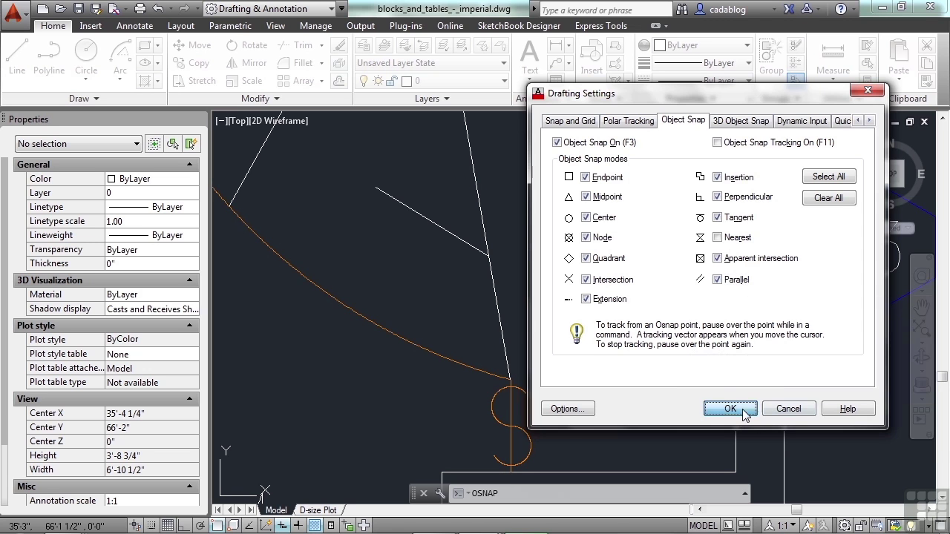
Start a line on the short line with a first segment running down-left, then cancel it.
text(l)
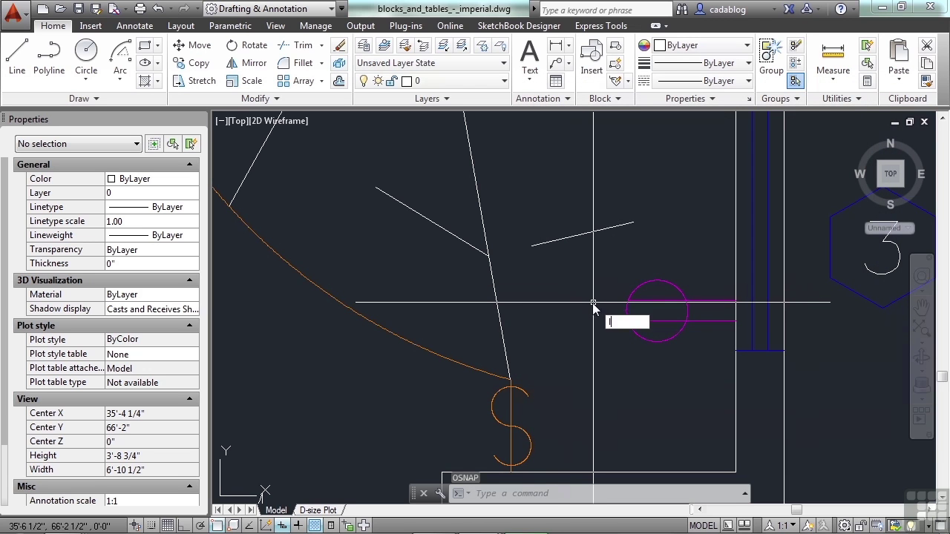
key(Return)
click(533, 300)
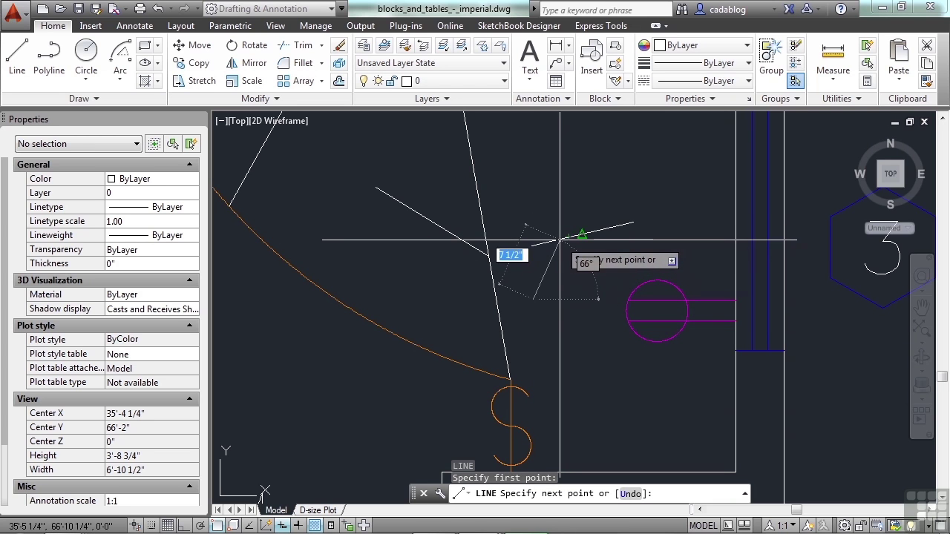
scroll(558, 244, up, 2)
scroll(558, 242, up, 2)
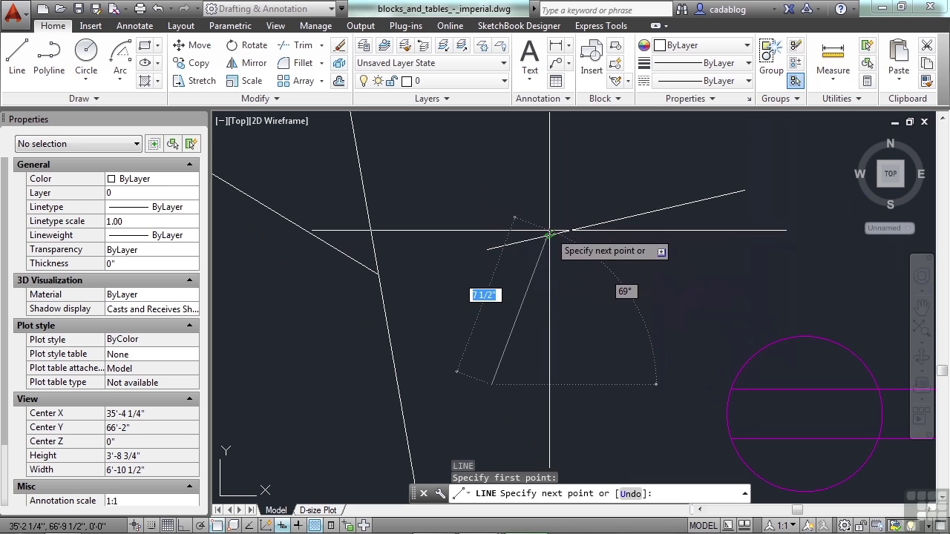
click(549, 235)
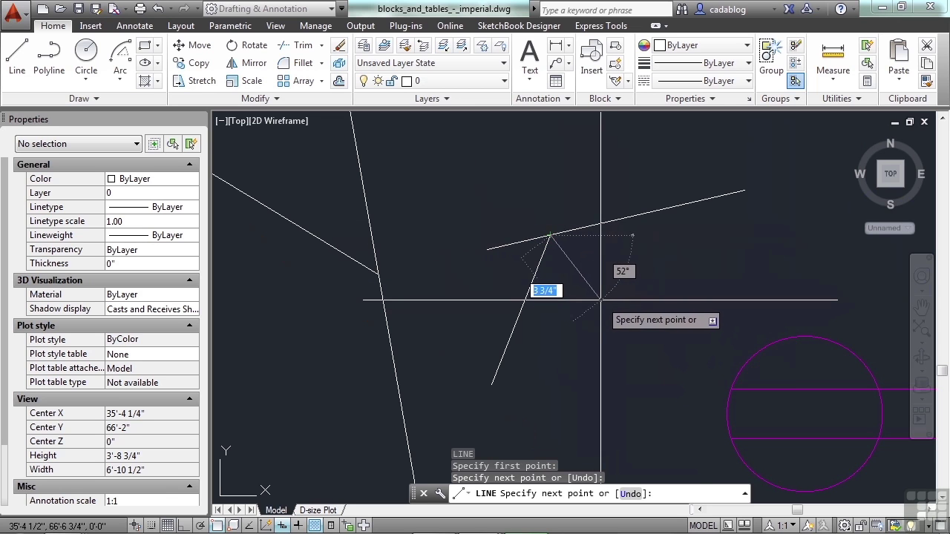
key(Escape)
Erase the short steep line below the long sloped line.
text(e)
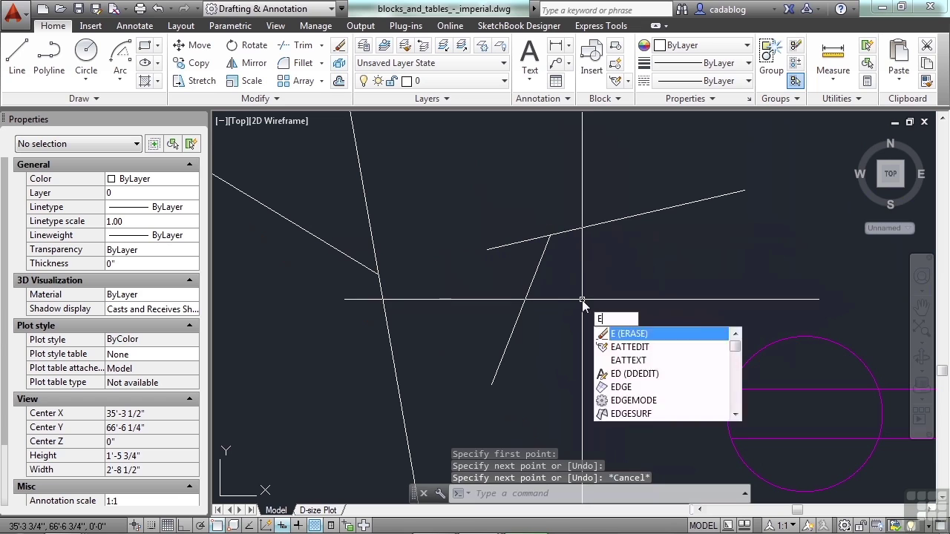
key(Return)
click(577, 290)
click(520, 313)
key(Return)
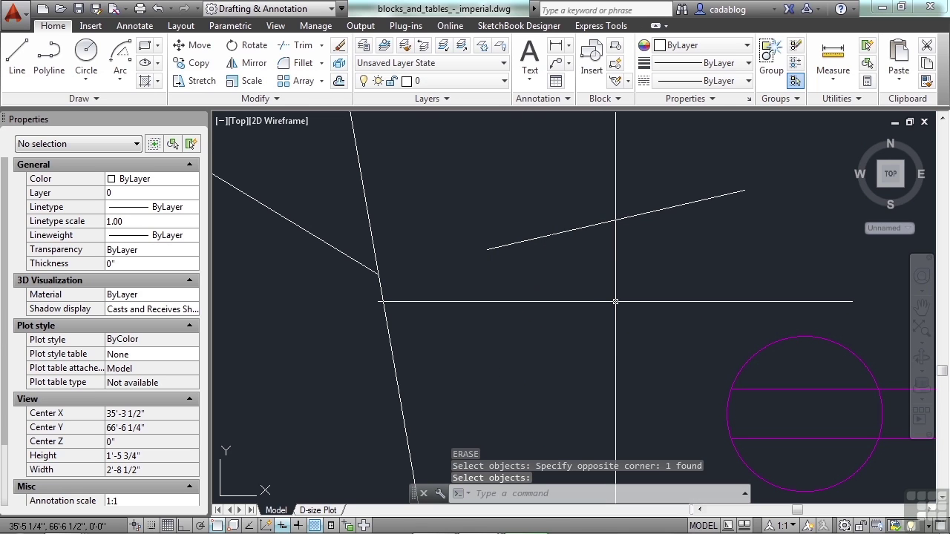
Offset the long sloped line below itself using a distance set by two picked points.
text(of)
key(Return)
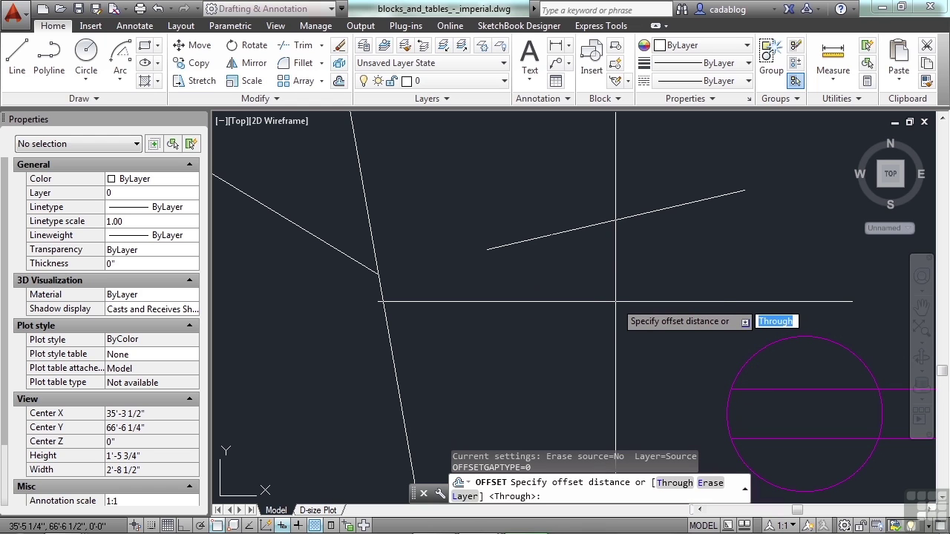
click(603, 224)
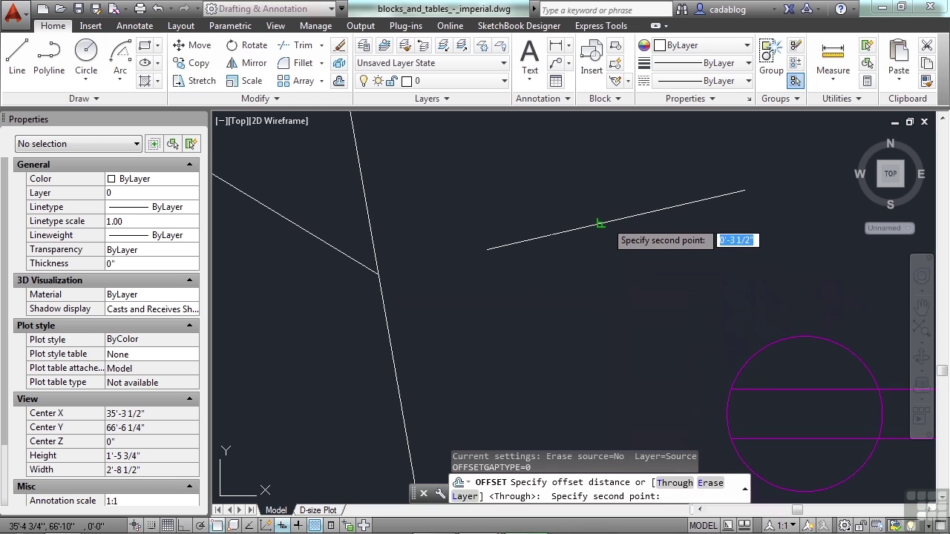
click(605, 221)
click(606, 221)
click(650, 291)
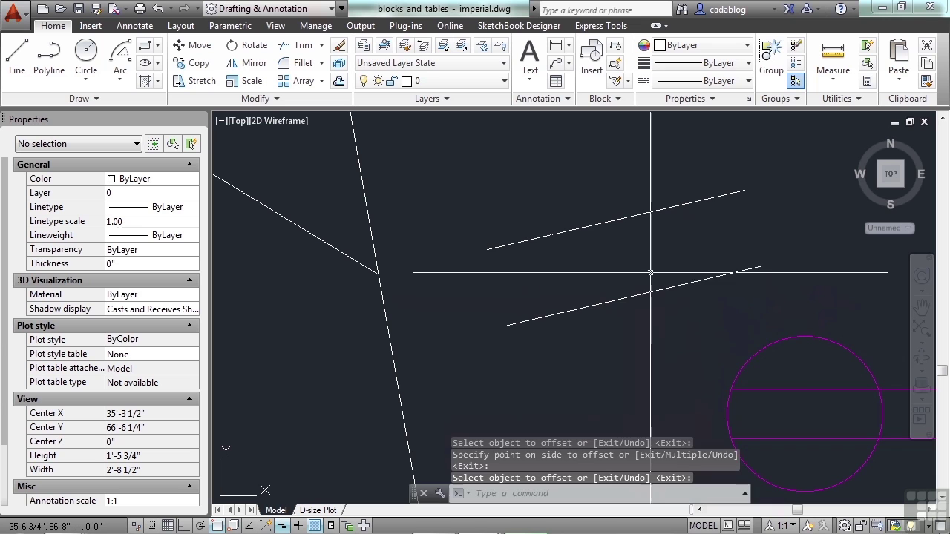
text(e)
key(Return)
Select the trial offset copy for erasure.
text(e)
key(Return)
click(646, 279)
click(632, 328)
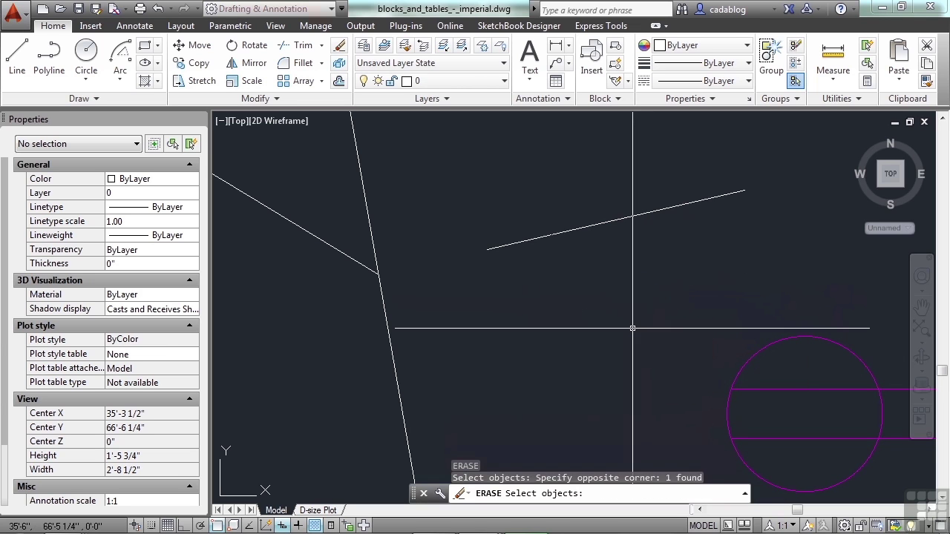
Erase the offset copy, draw a shorter line parallel to the sloped line using PAR, then open snap settings.
key(Return)
text(l)
key(Return)
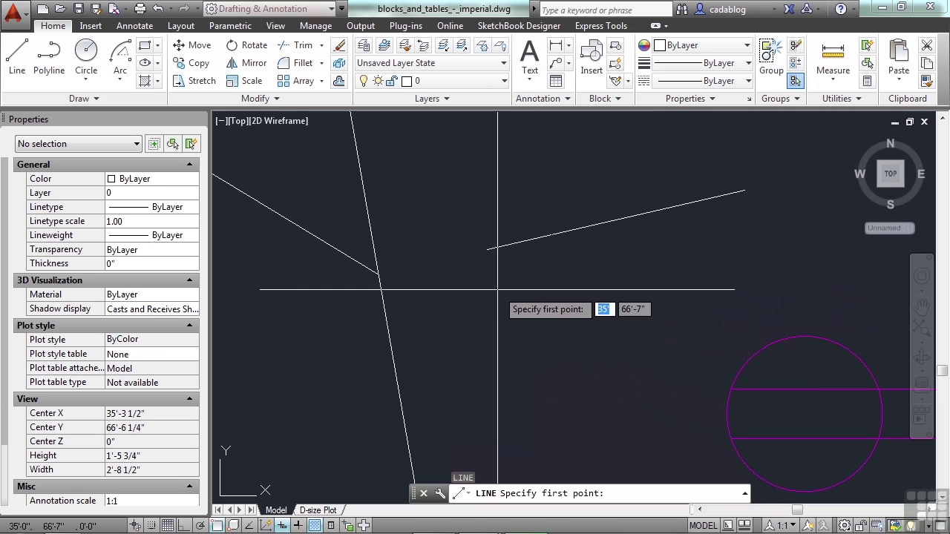
click(497, 290)
text(par)
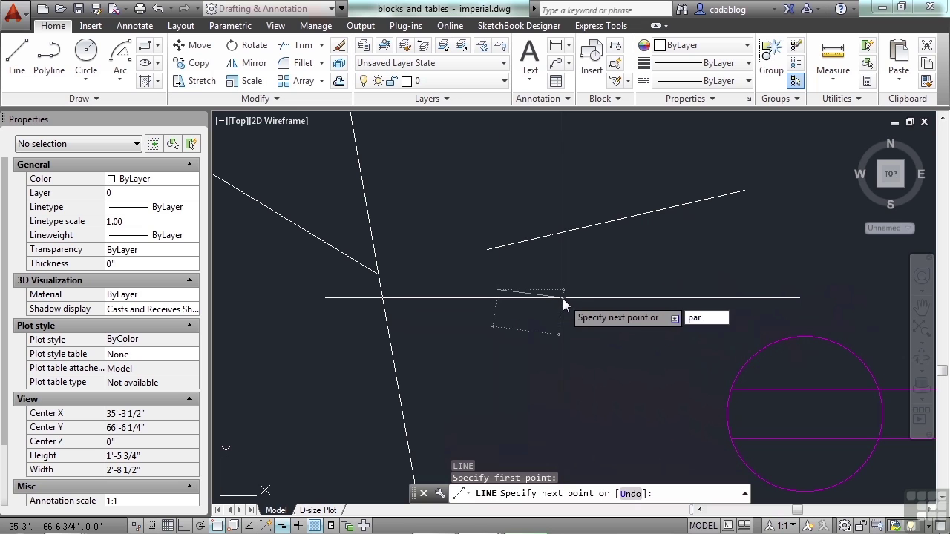
key(Return)
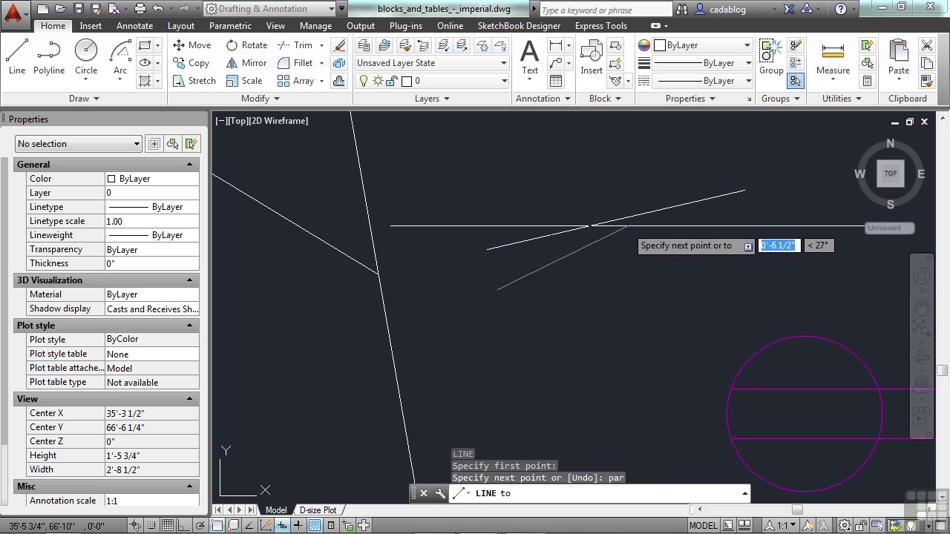
click(652, 249)
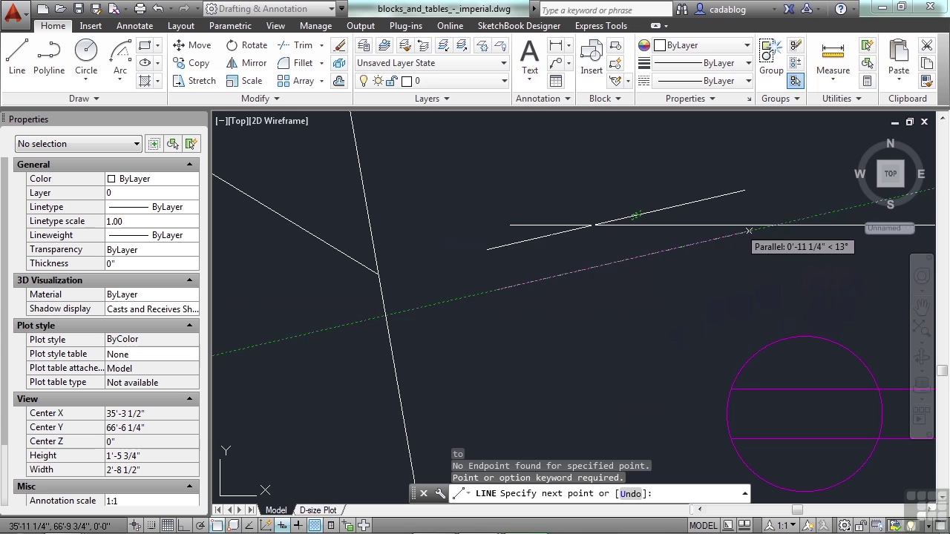
click(690, 245)
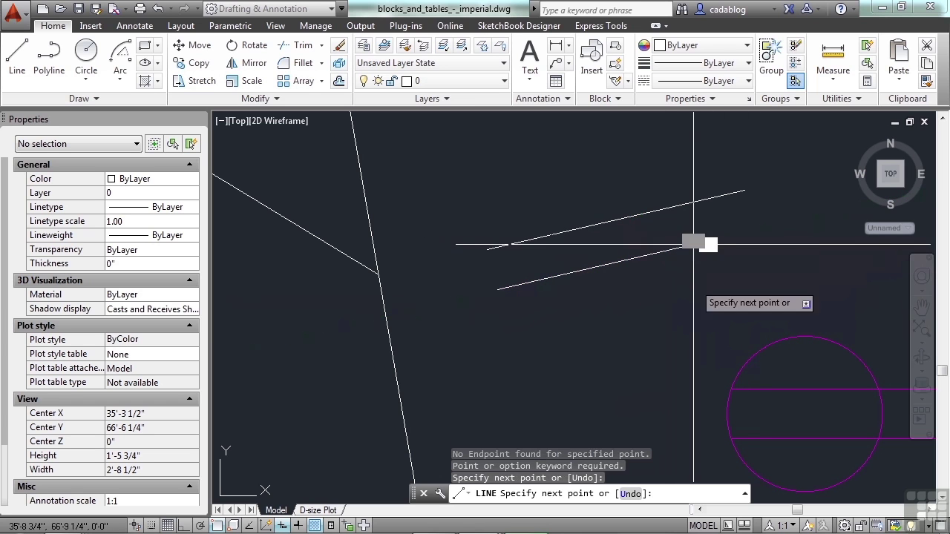
key(Return)
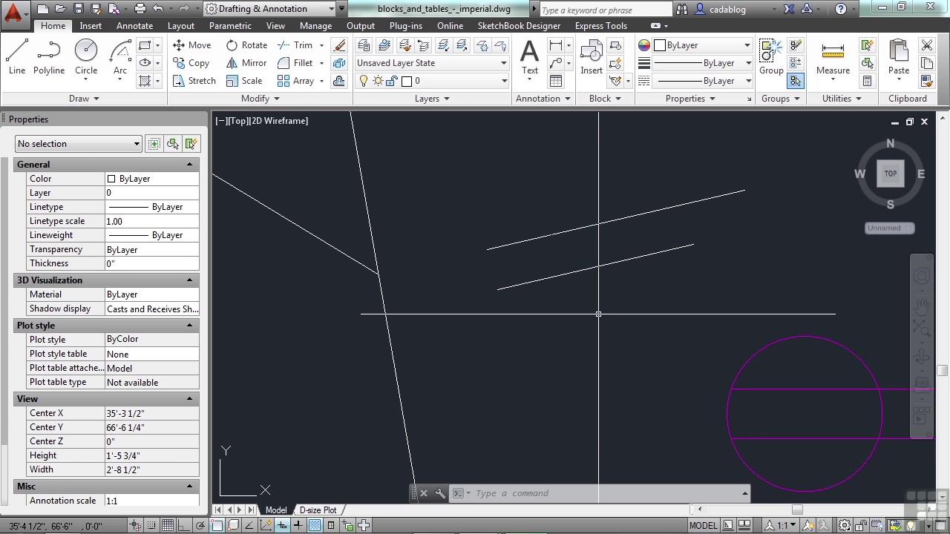
text(os)
key(Return)
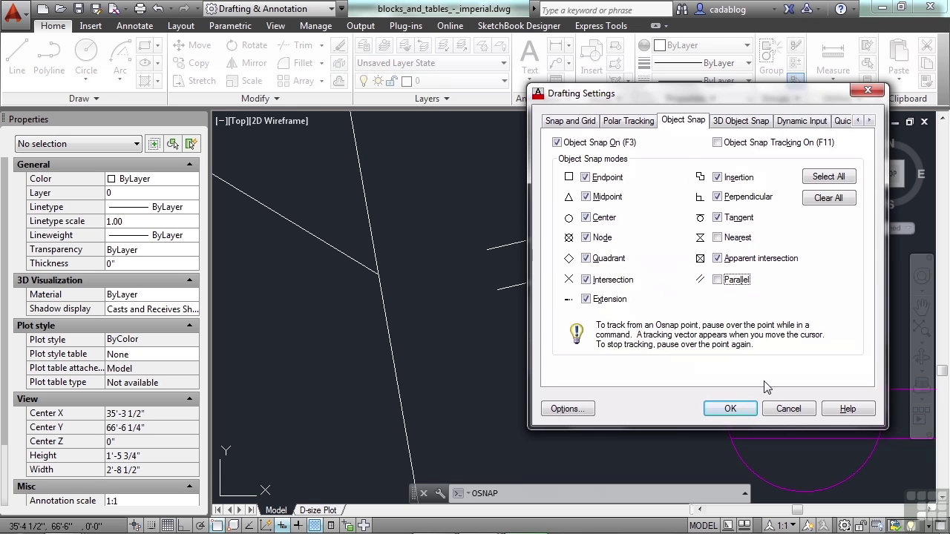
Close the settings and start a vertical line below the horizontal line with Ortho on.
click(747, 412)
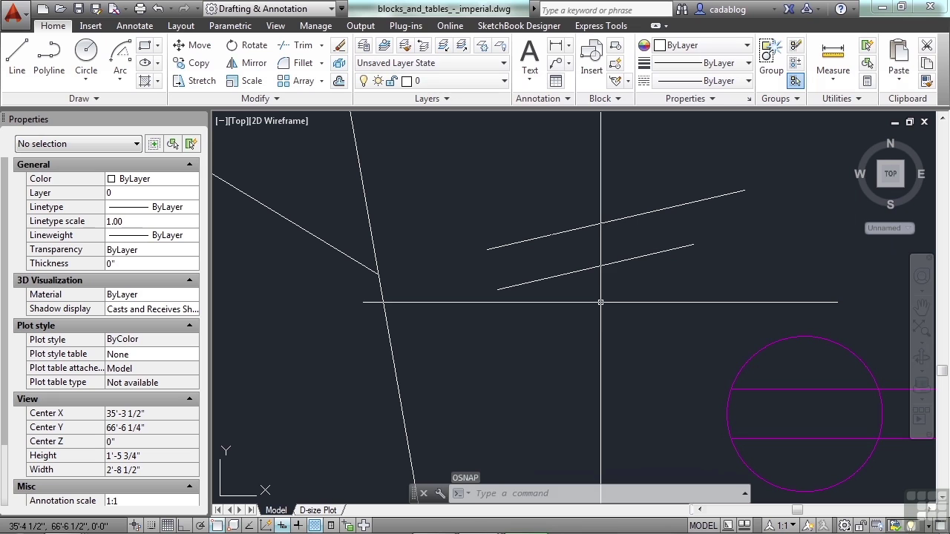
text(l)
key(Return)
click(620, 361)
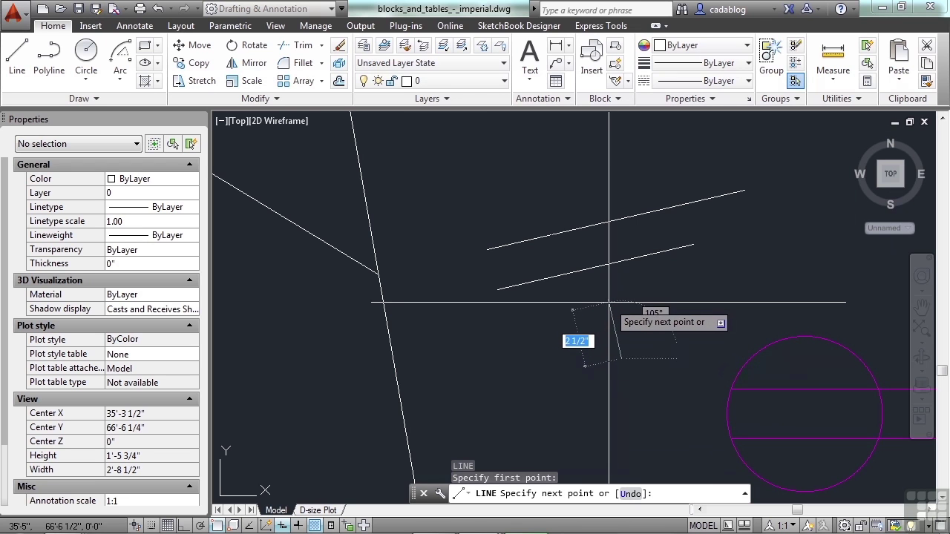
key(F8)
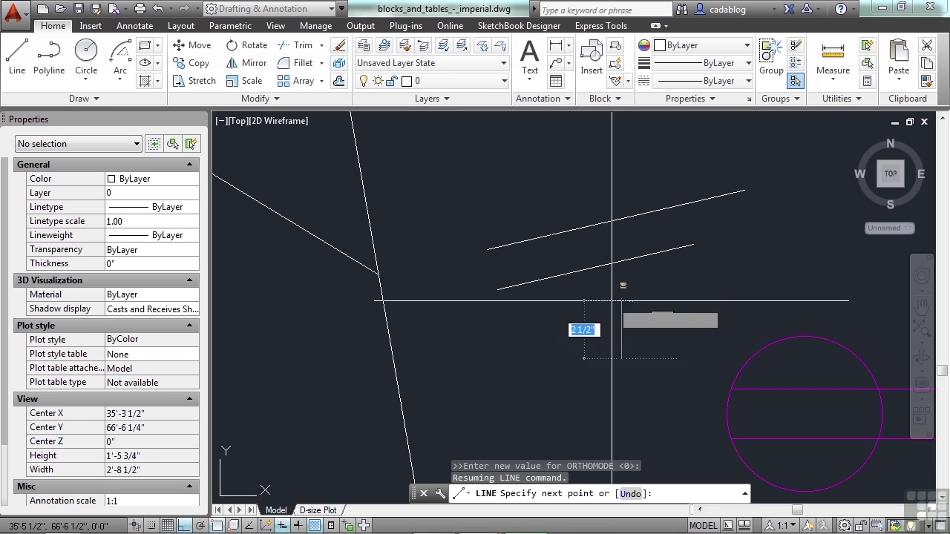
Open and close Osnap Settings twice from the Shift+right-click menu, then cancel the line.
shift+right_click(613, 305)
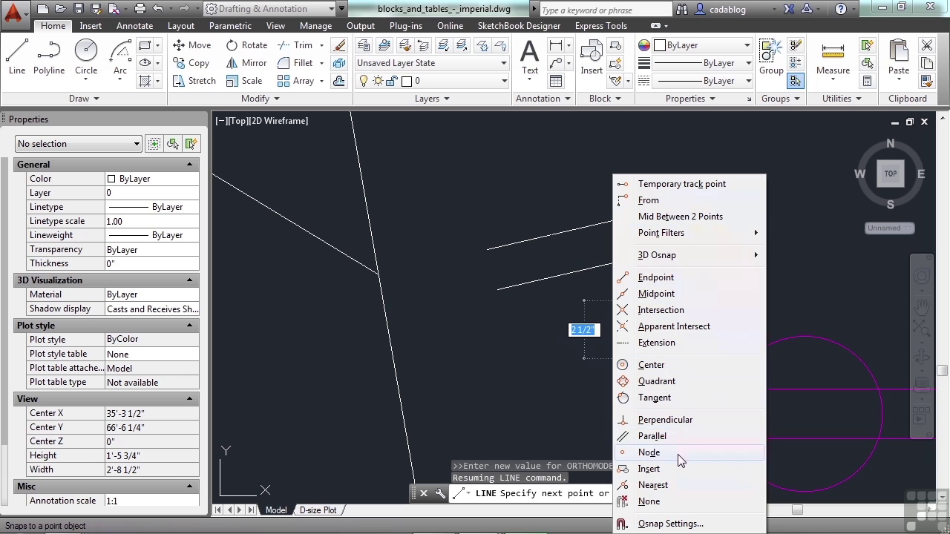
click(670, 524)
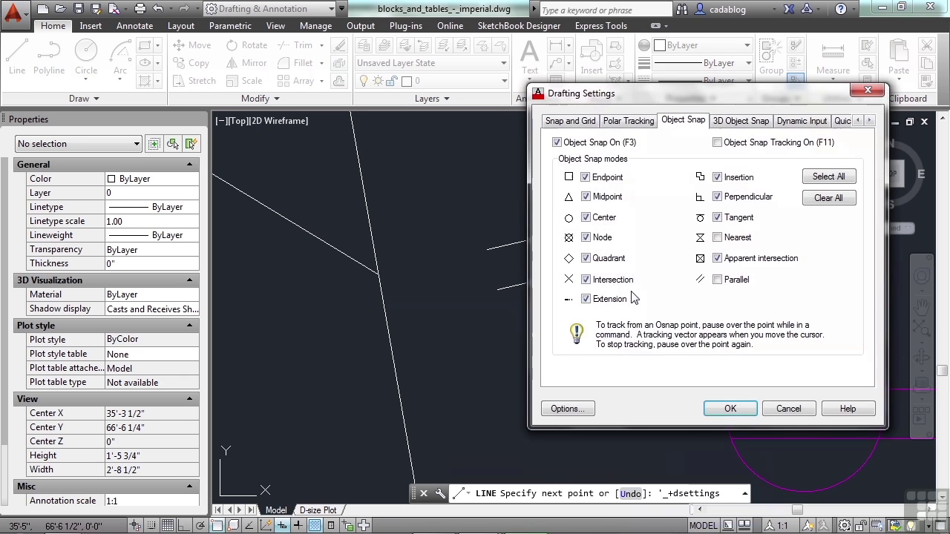
click(730, 409)
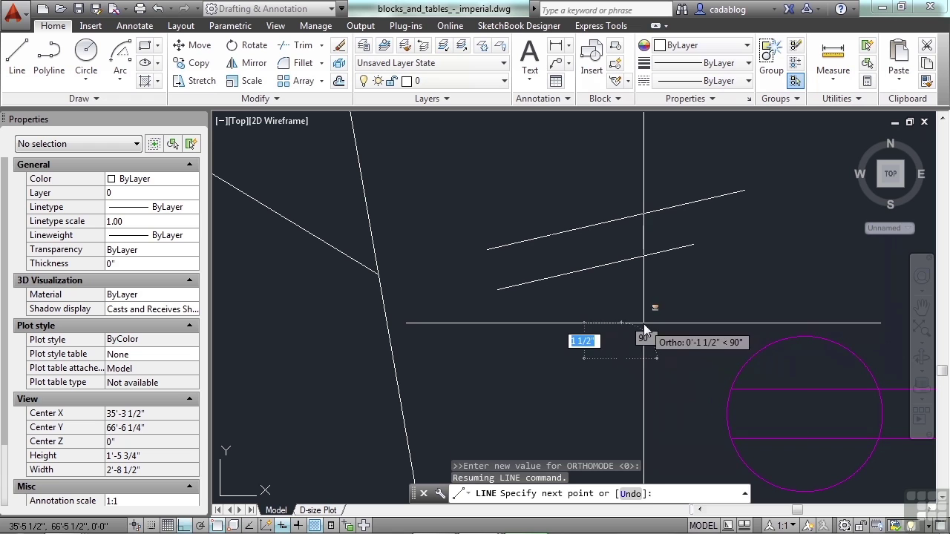
shift+right_click(643, 325)
click(701, 524)
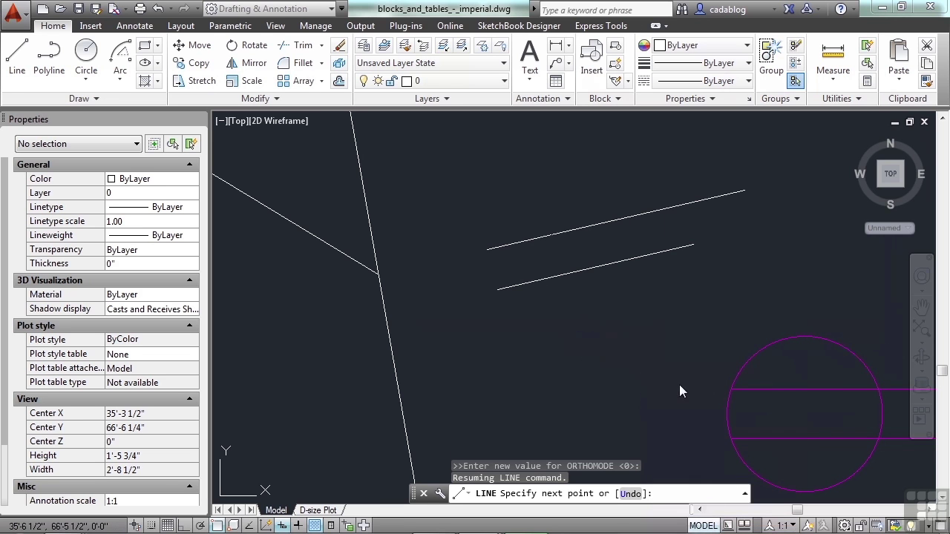
click(733, 408)
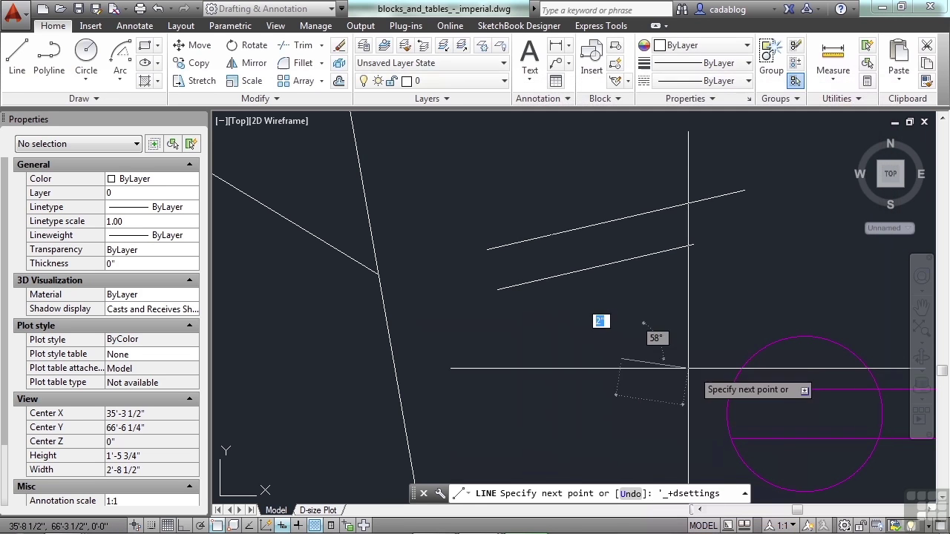
key(Escape)
key(Escape)
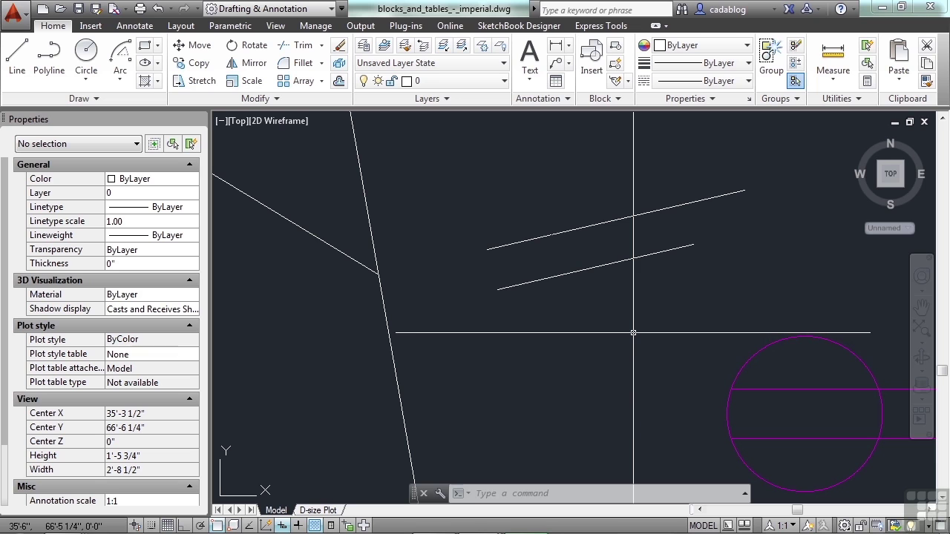
Turn on Object Snap Tracking and verify its checkbox in the object snap settings.
key(F11)
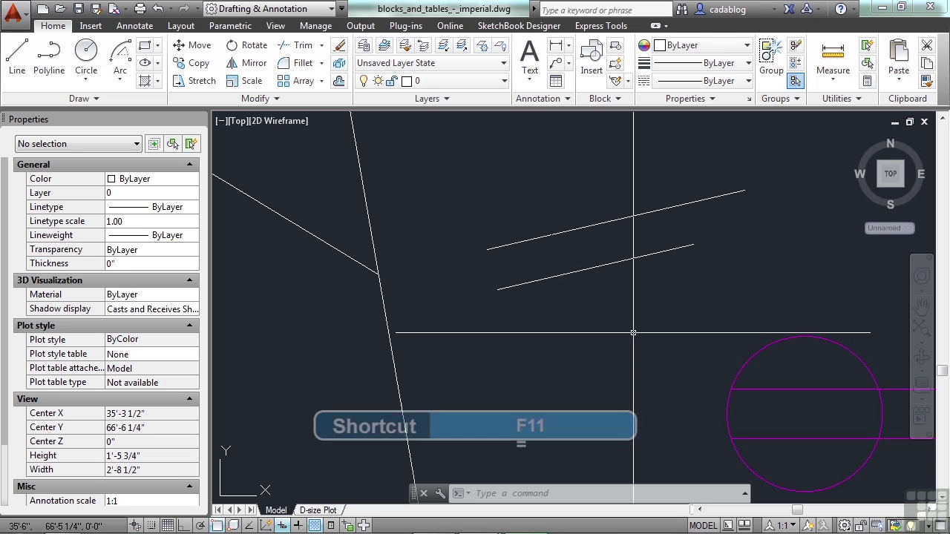
click(250, 523)
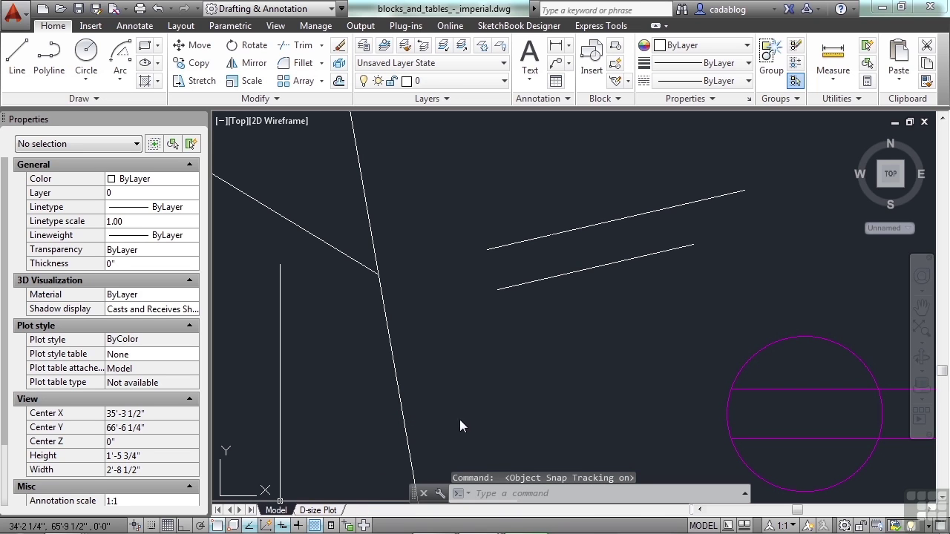
text(os)
key(Return)
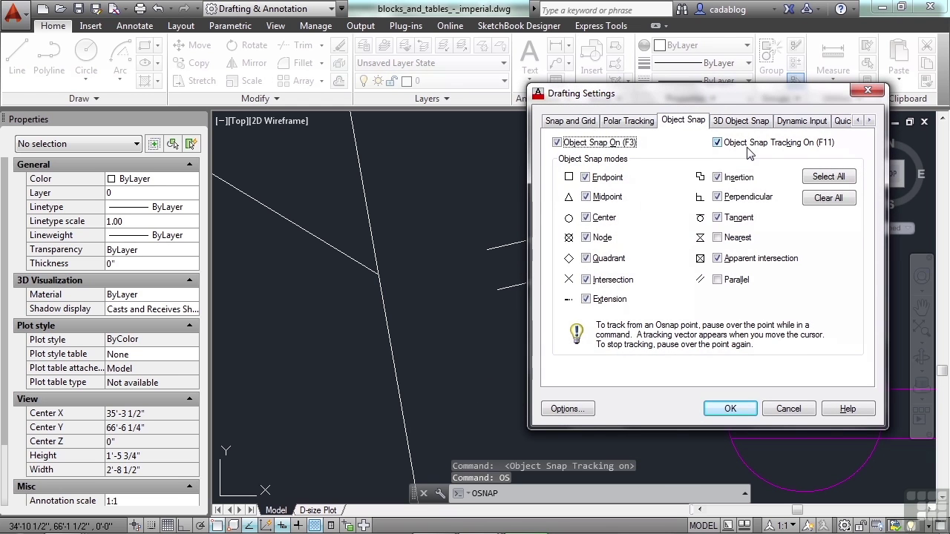
click(748, 146)
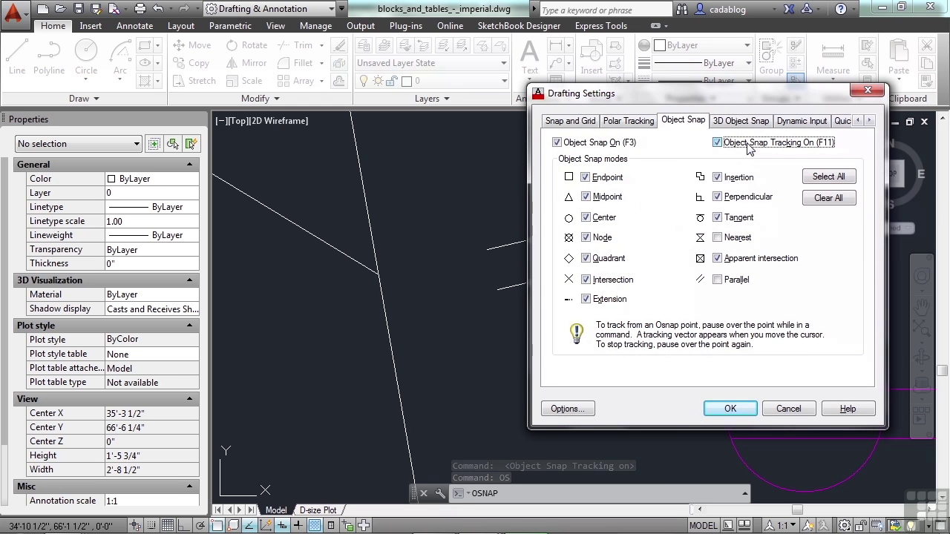
click(731, 409)
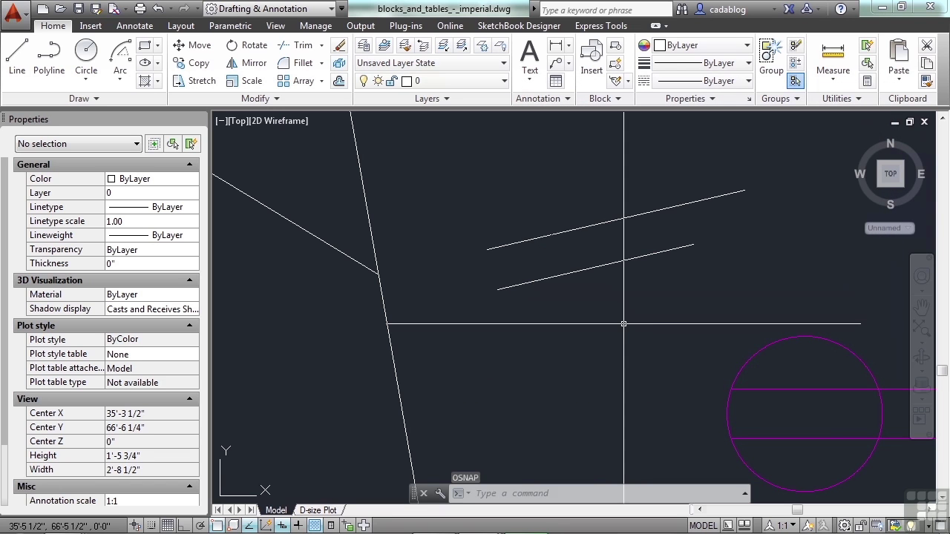
Start a new line anchored at the upper end of the long sloped line.
text(l)
key(Return)
click(618, 316)
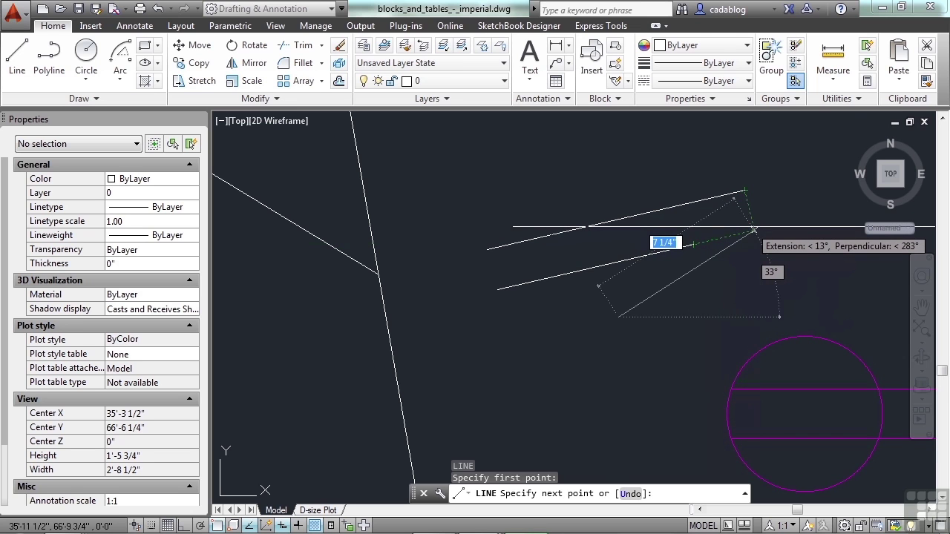
Finish the 6 3/4" line at 34° at the tracked point, then select it for deletion.
click(745, 233)
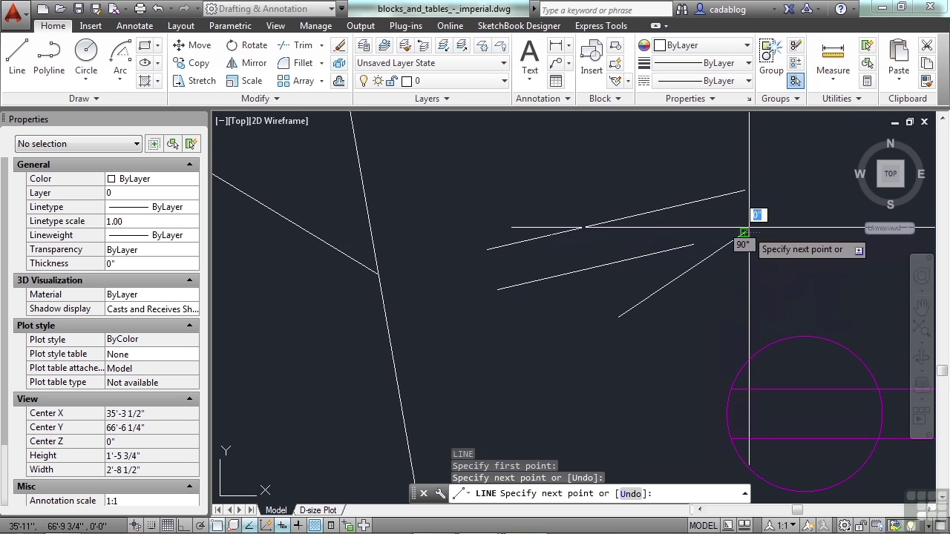
key(Return)
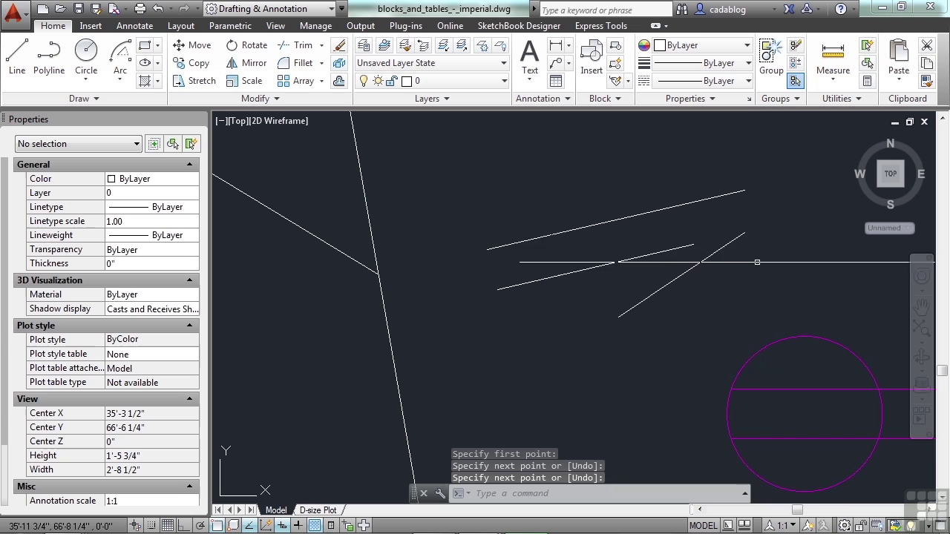
click(738, 237)
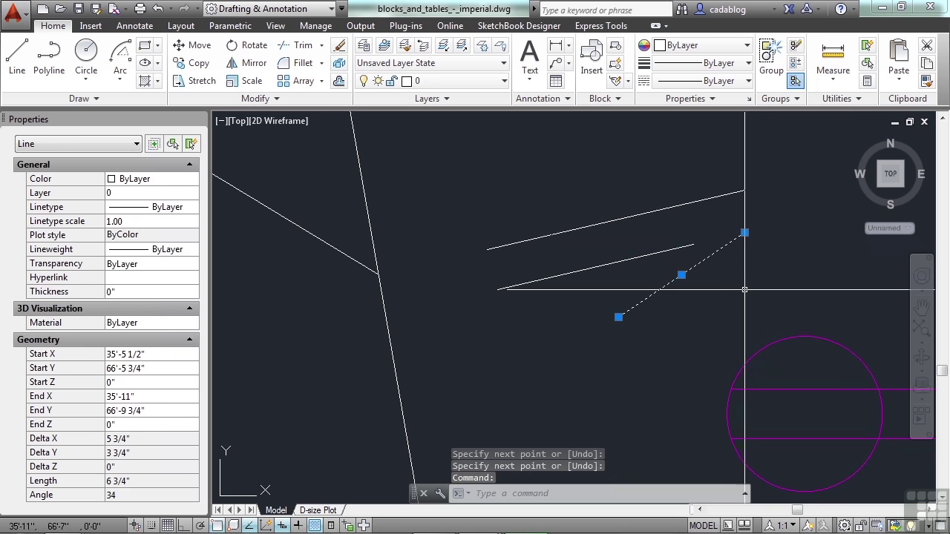
key(Delete)
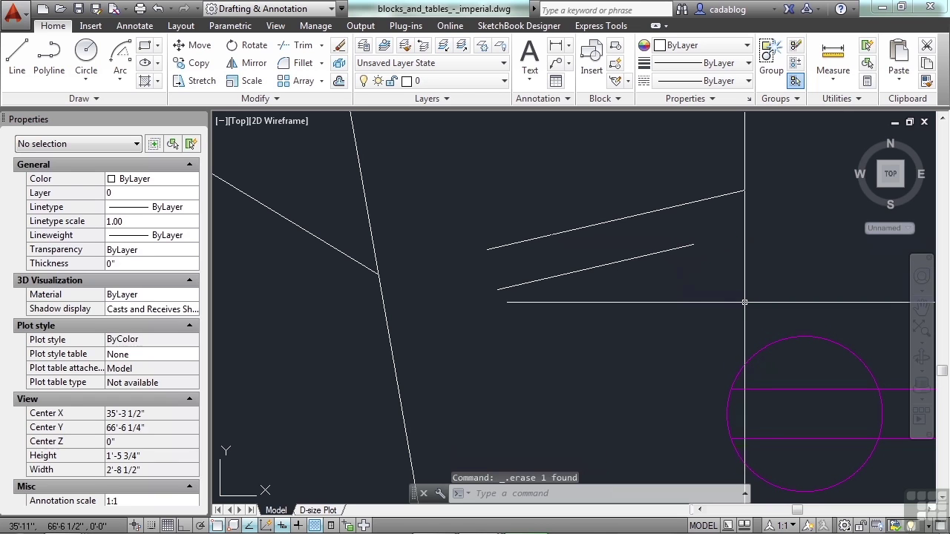
text(l)
key(Return)
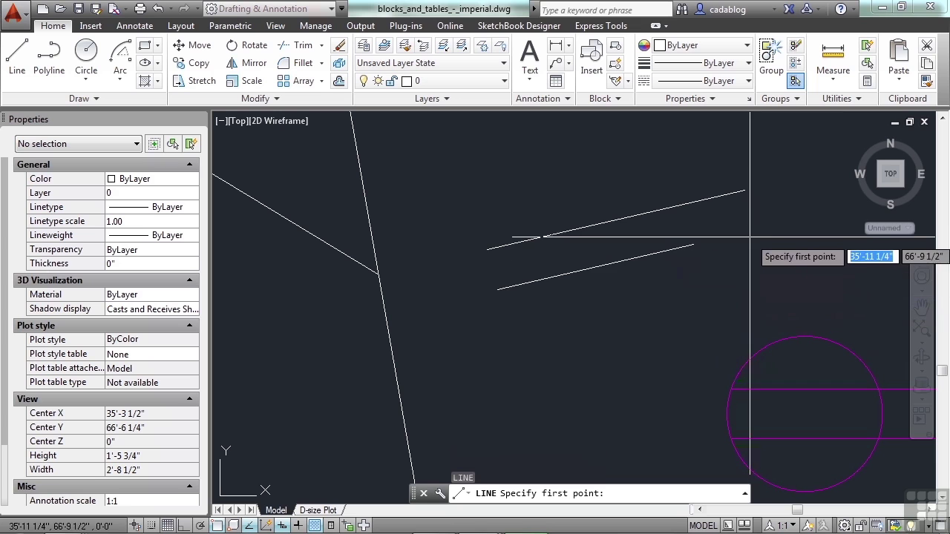
click(751, 304)
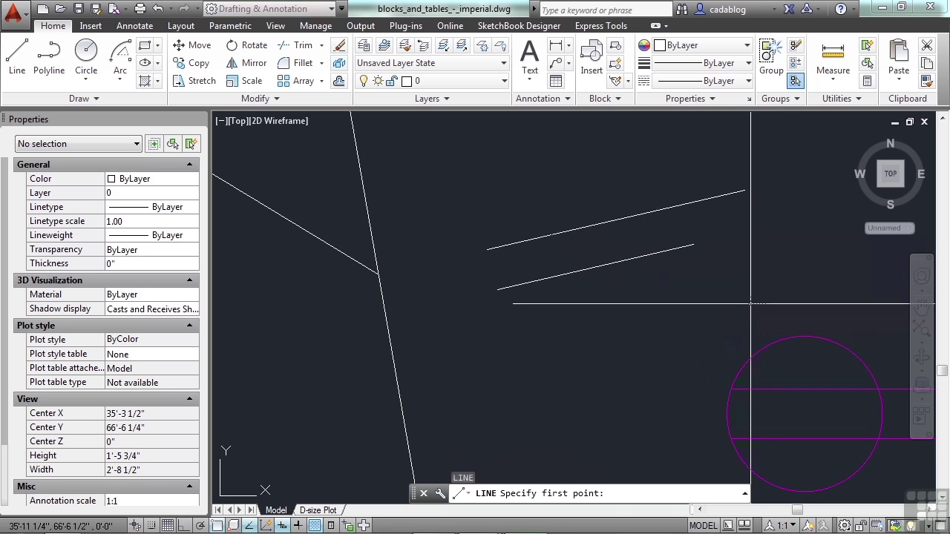
text(per)
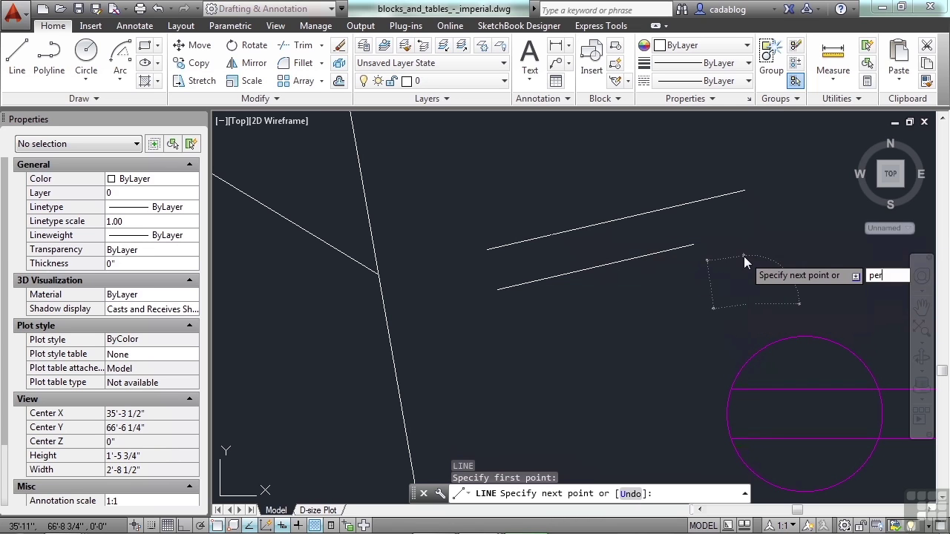
key(Return)
click(718, 199)
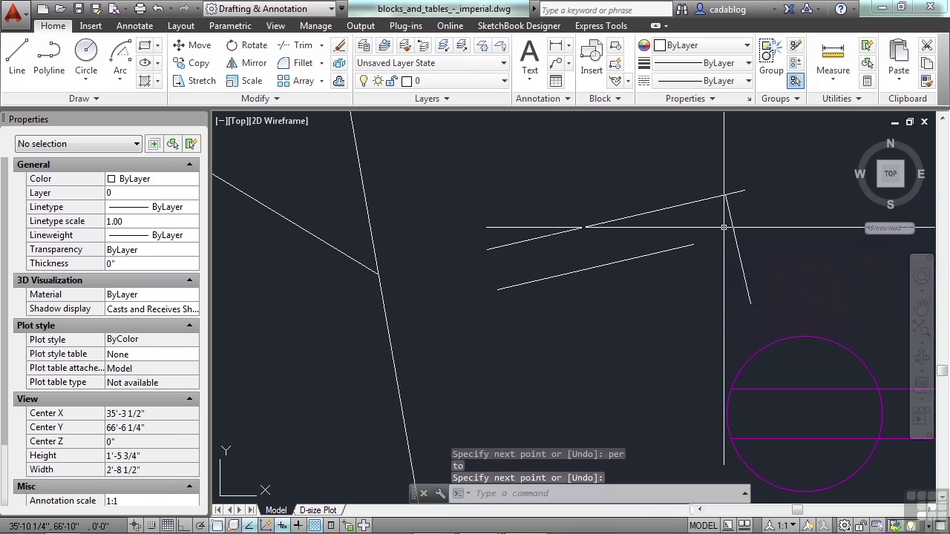
key(Return)
text(m)
key(Return)
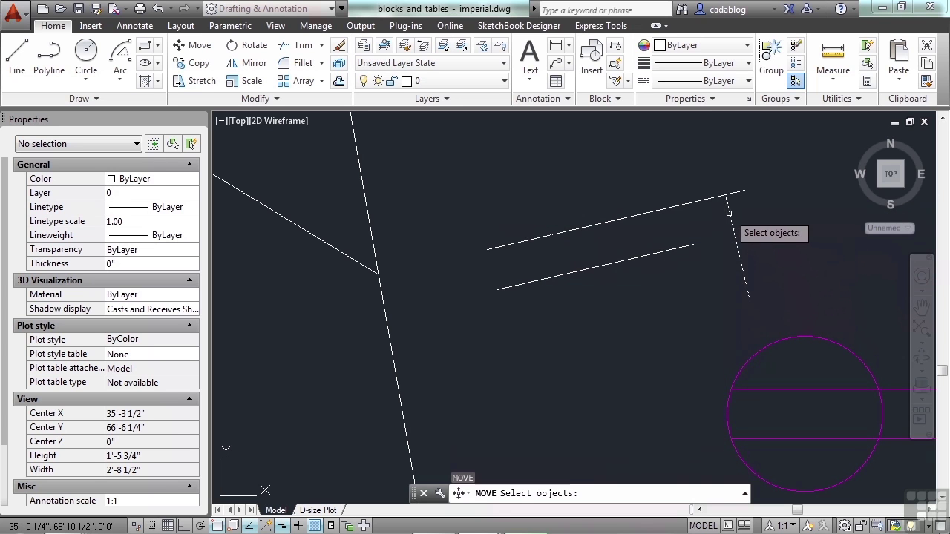
click(727, 217)
key(Return)
click(743, 195)
click(745, 192)
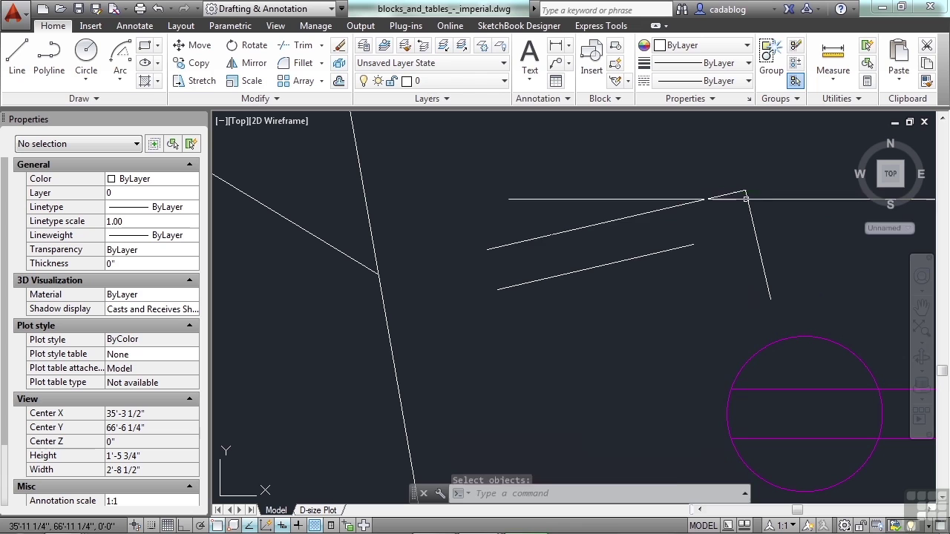
text(l)
key(Return)
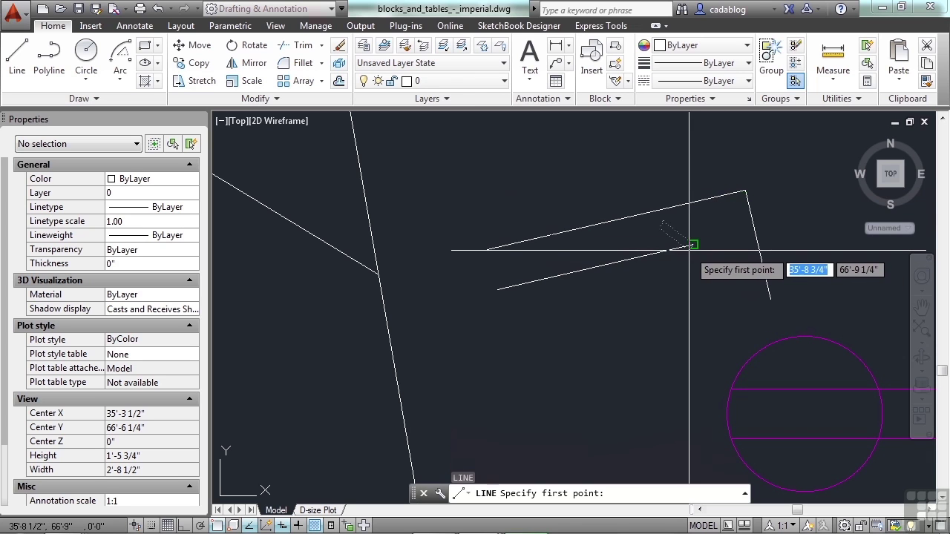
click(693, 244)
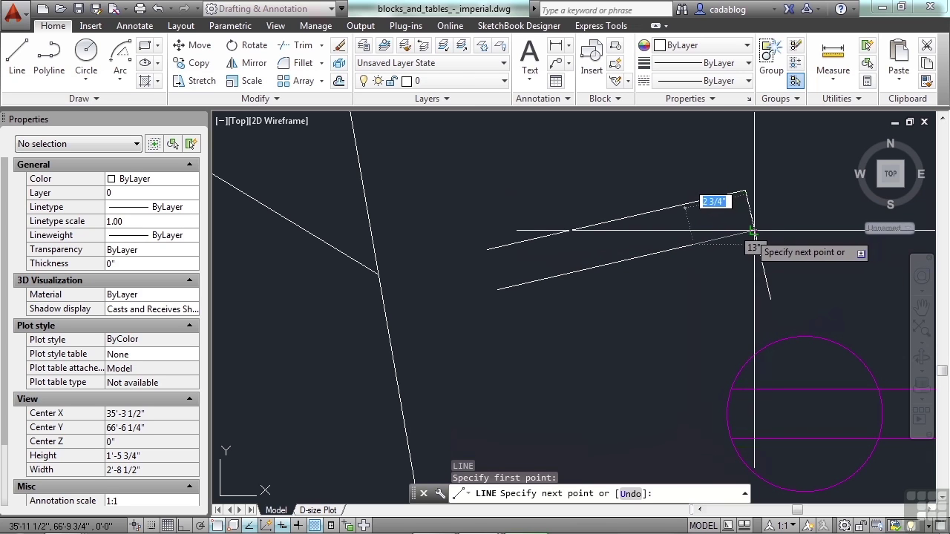
click(755, 232)
key(Return)
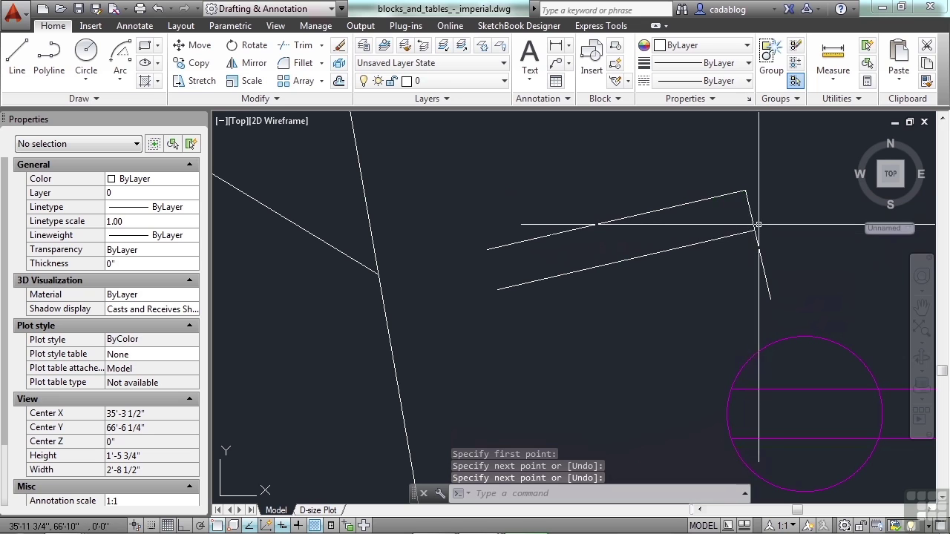
key(Return)
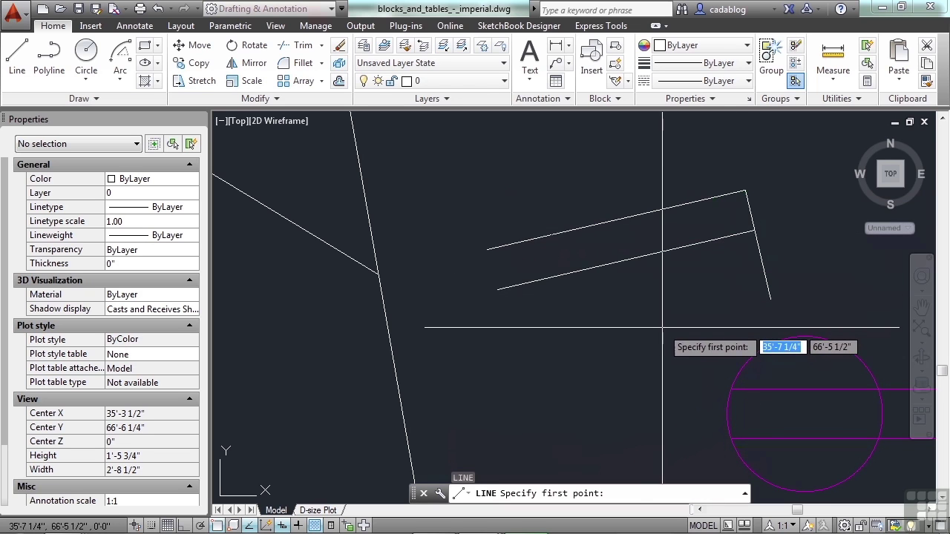
click(663, 327)
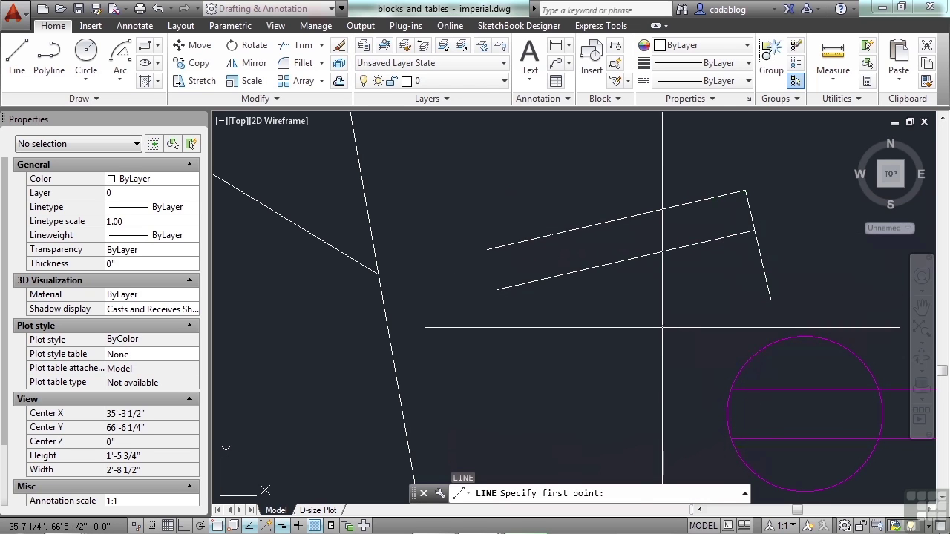
click(746, 236)
key(Return)
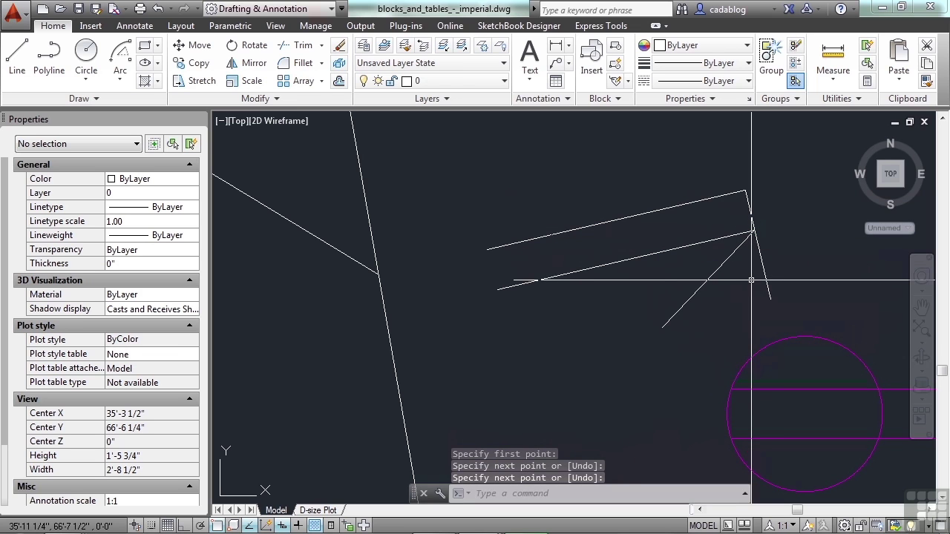
text(e)
key(Return)
click(735, 237)
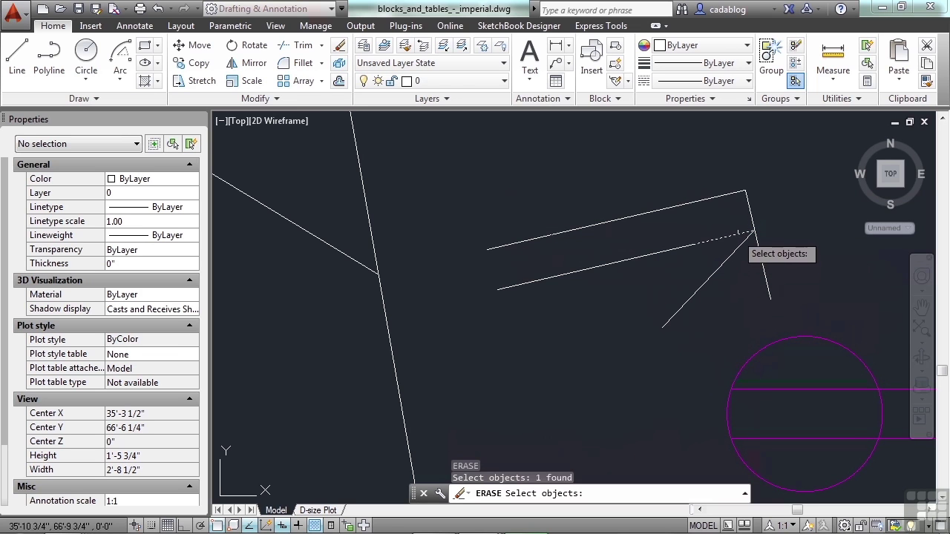
click(755, 209)
click(742, 213)
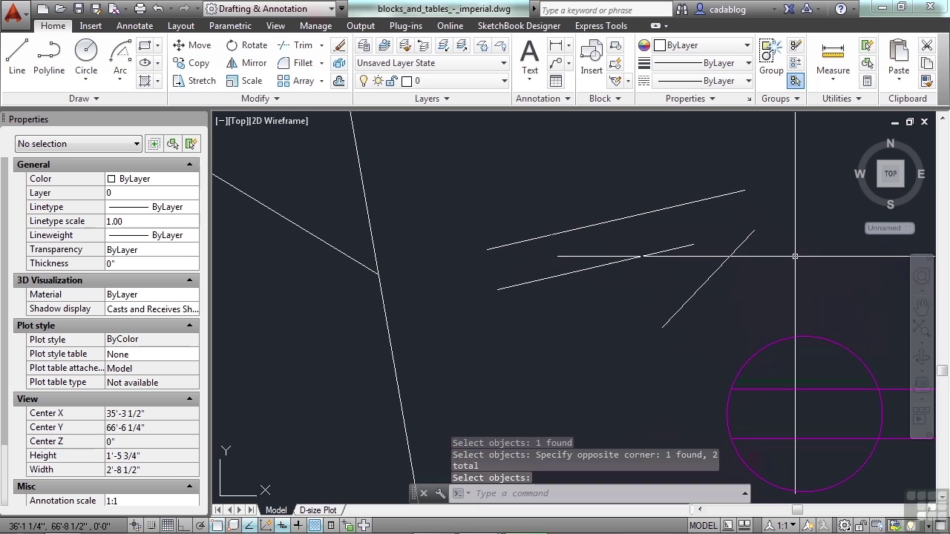
key(Return)
key(Return)
click(743, 308)
click(664, 302)
key(Return)
text(l)
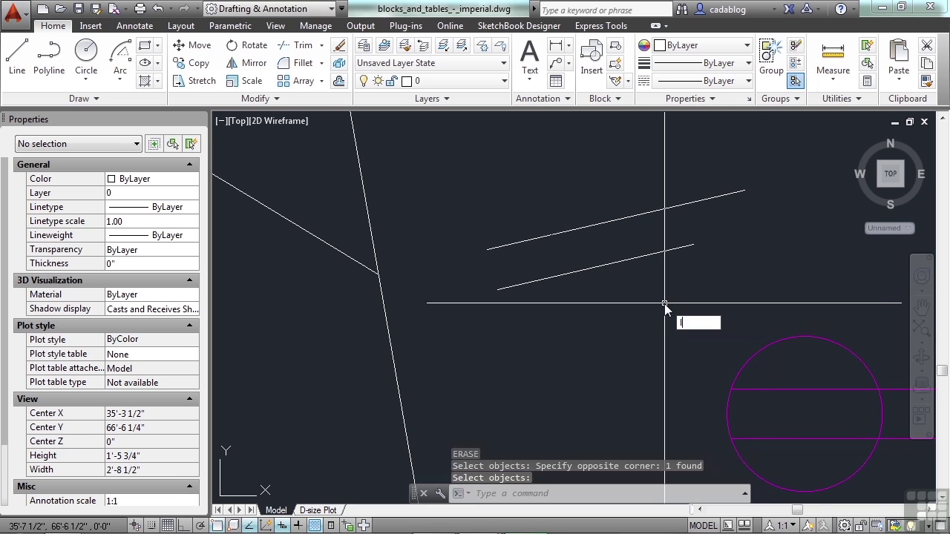
key(Return)
Draw a diagonal line rising to a tracked point right of the sloped lines.
click(674, 324)
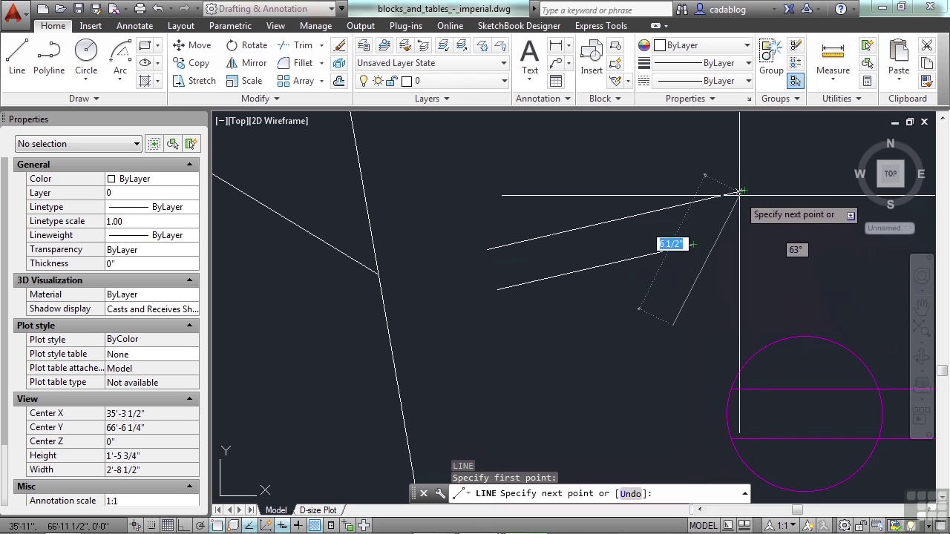
click(754, 231)
key(Return)
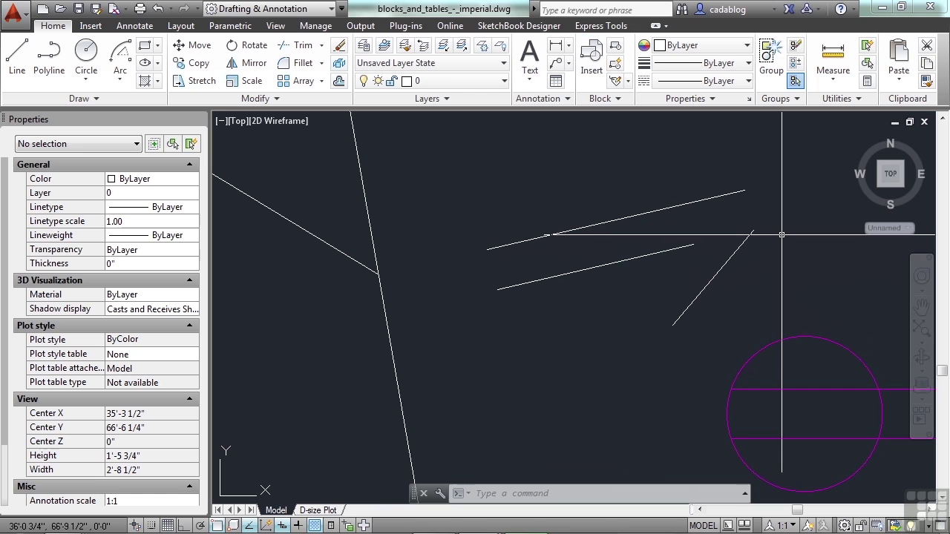
Draw a long line sloping down across the steep left line using Object Snap Tracking.
text(l)
key(Return)
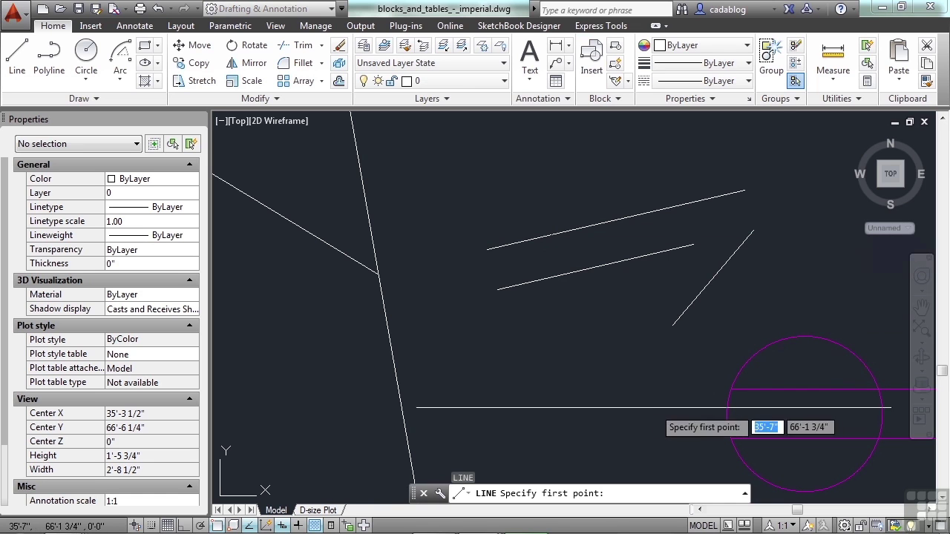
click(621, 357)
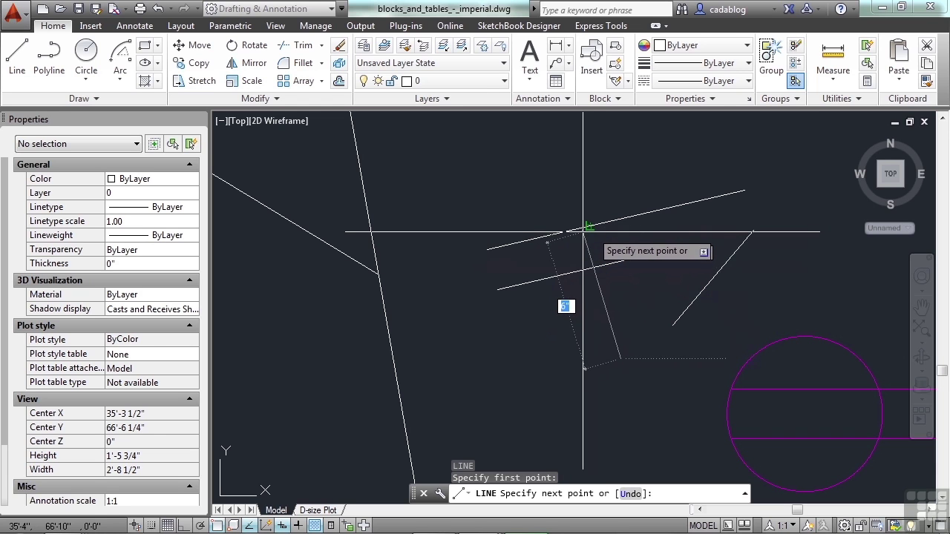
scroll(584, 231, up, 2)
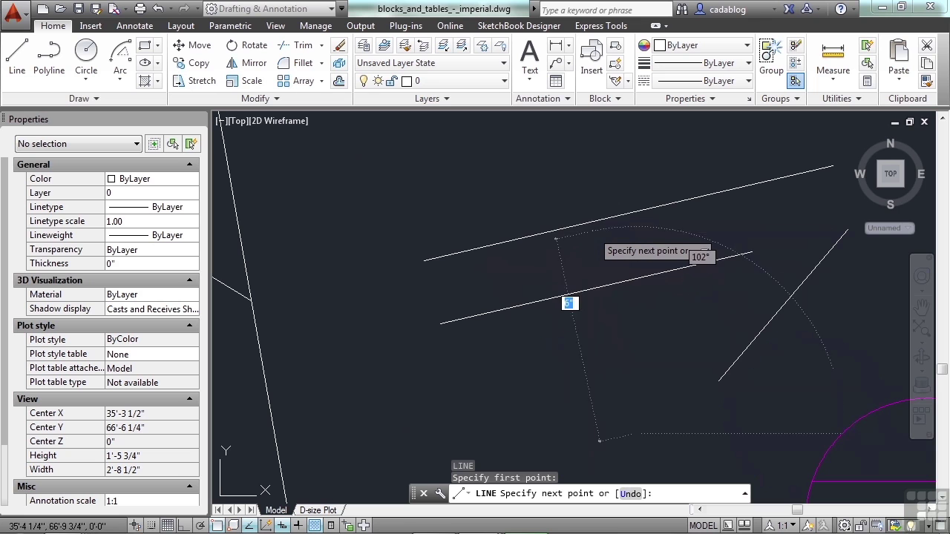
click(250, 300)
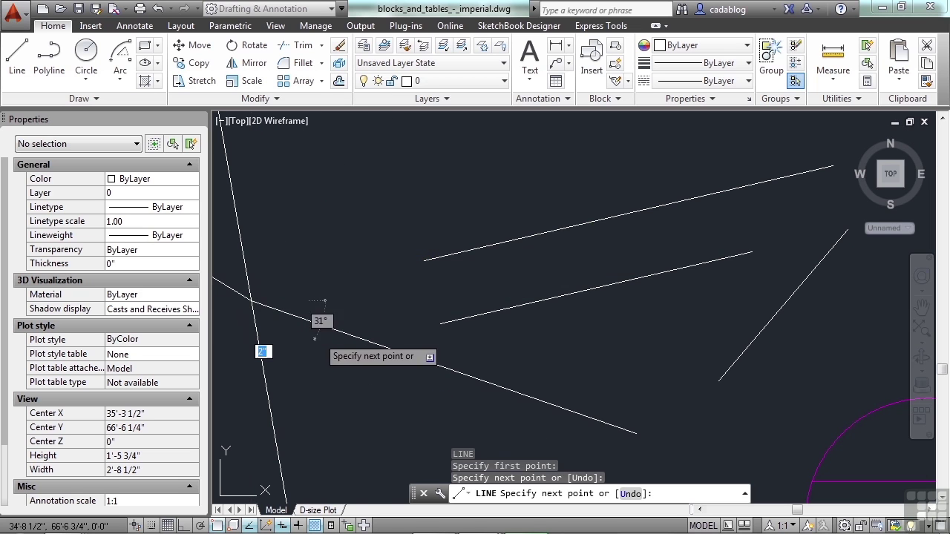
key(Return)
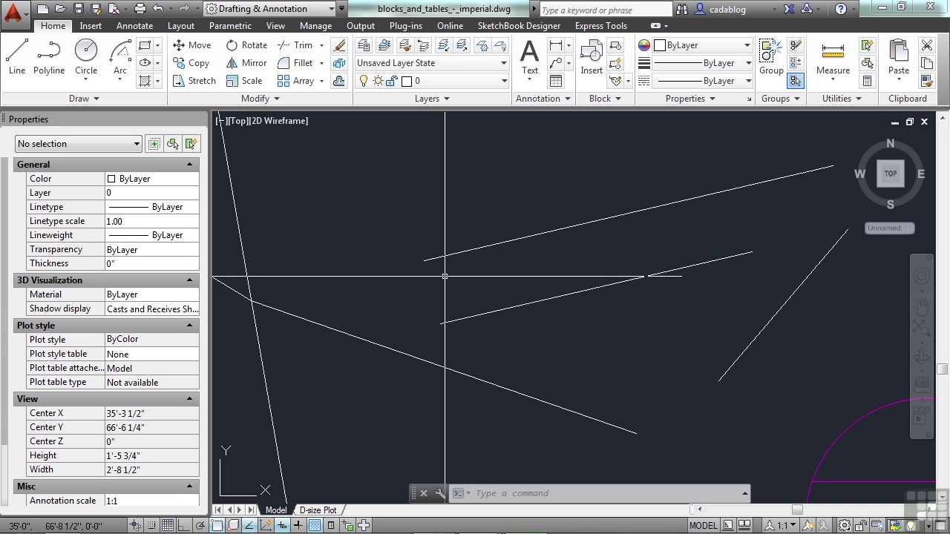
Turn Polar Tracking on and pick a 15° increment angle in Drafting Settings.
key(F10)
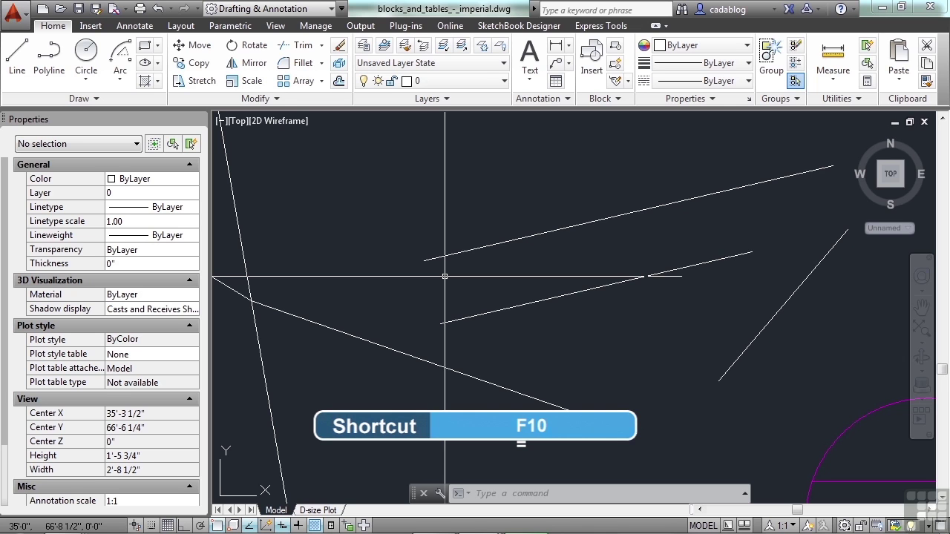
click(201, 526)
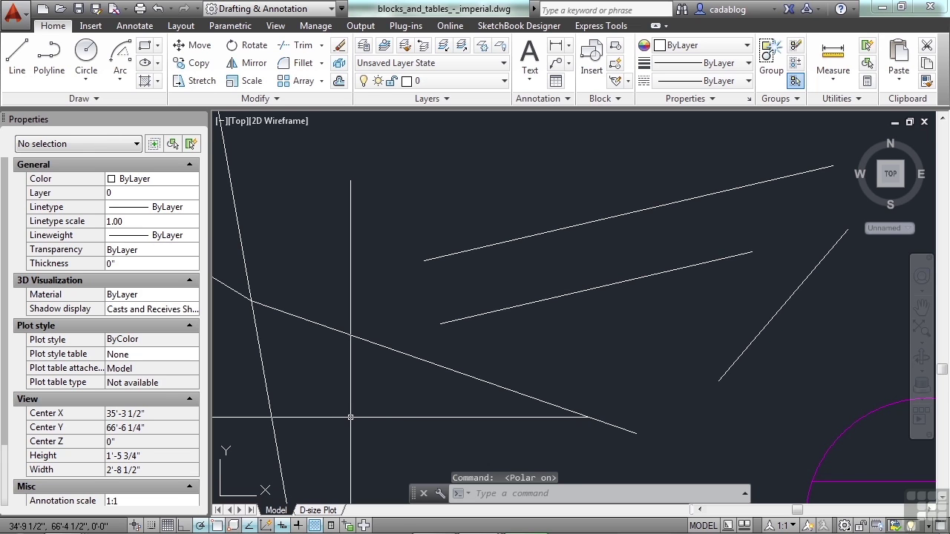
text(os)
key(Return)
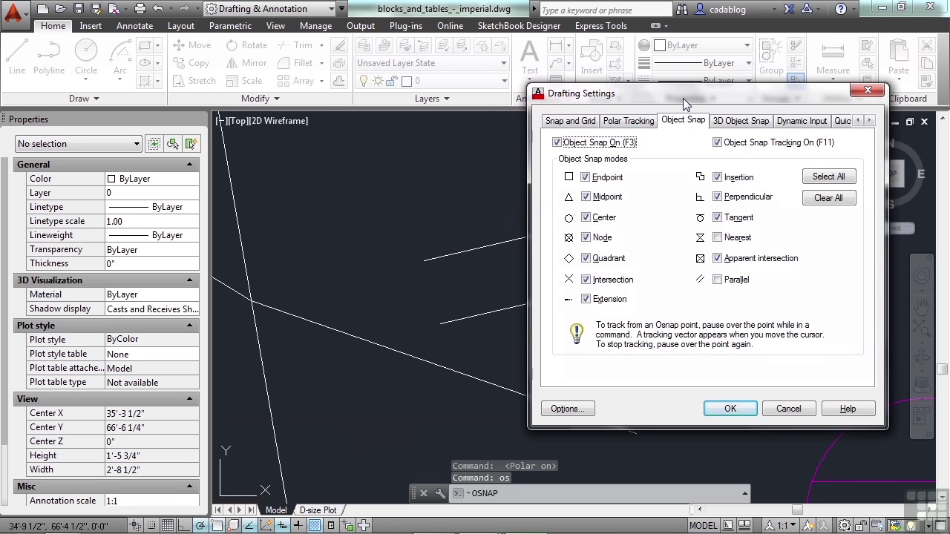
drag(683, 98, 614, 89)
click(560, 112)
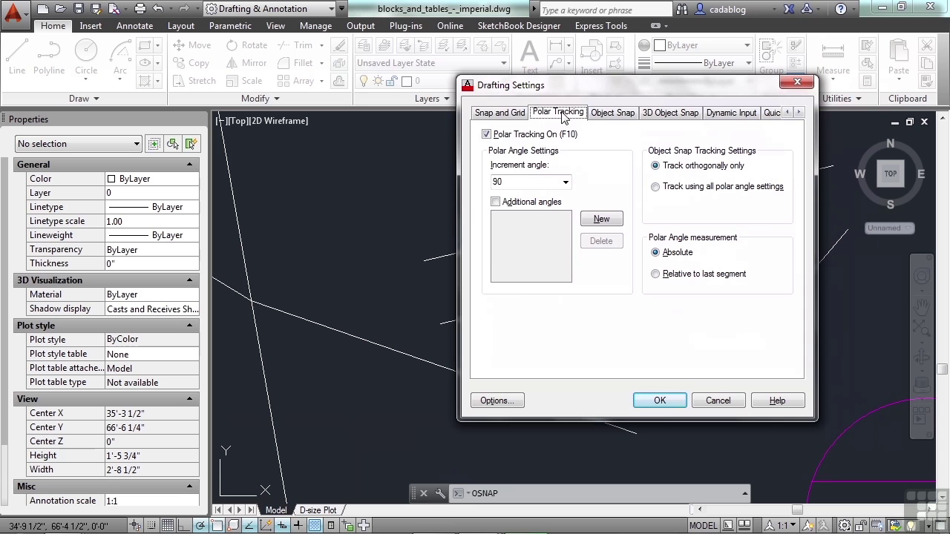
click(503, 138)
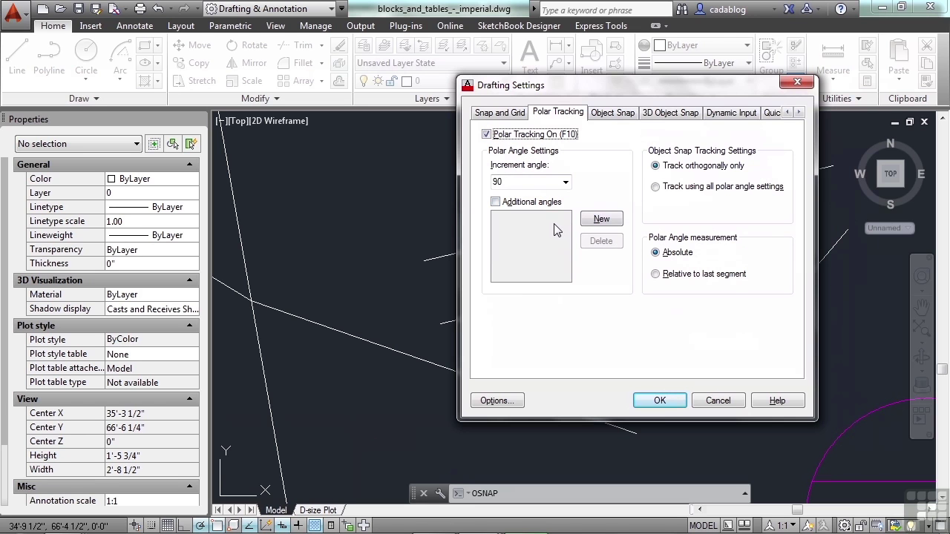
click(569, 183)
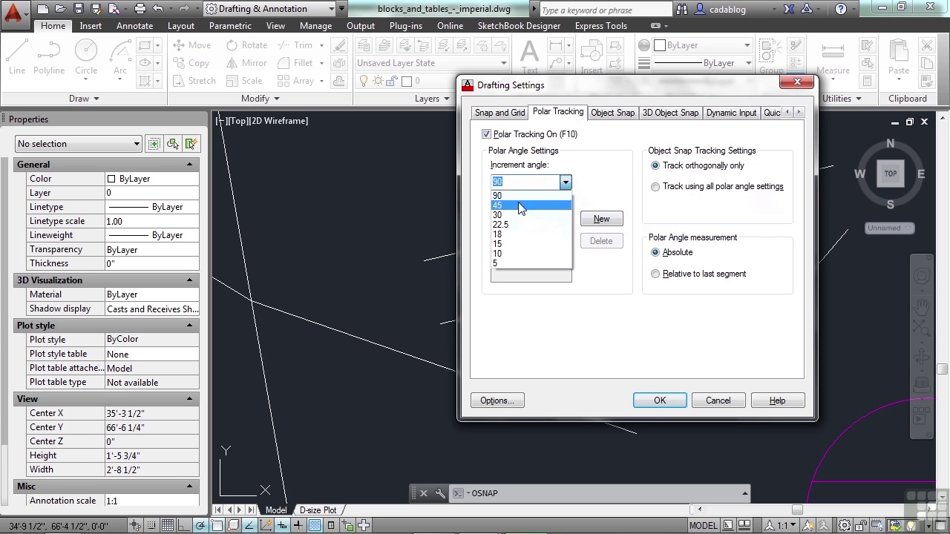
click(520, 244)
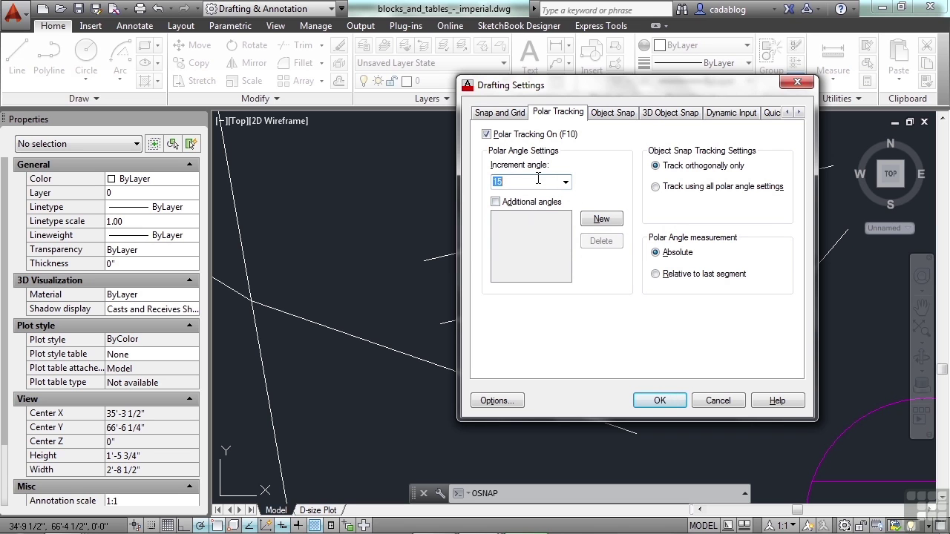
Draw an open five-segment outline starting horizontally, then along 60°, 195° and 300° polar tracks.
click(659, 400)
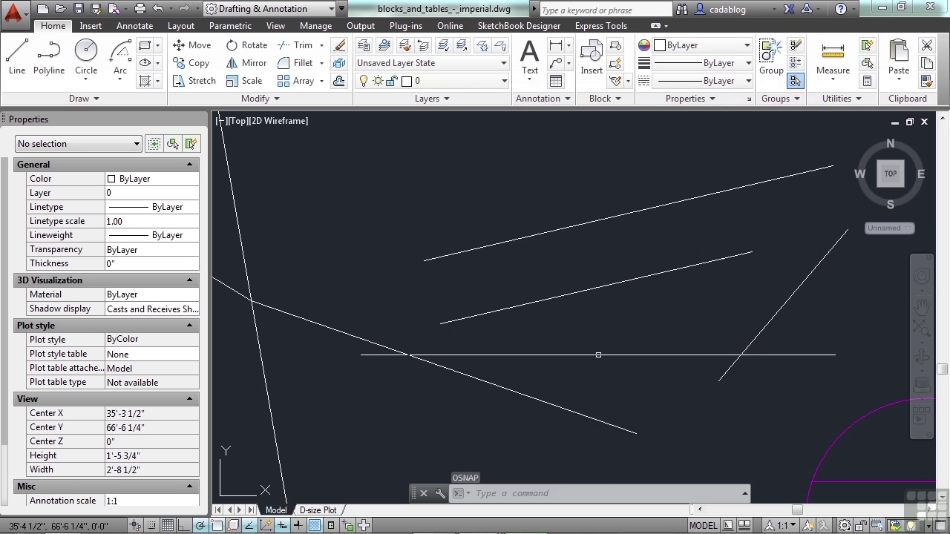
text(l)
key(Return)
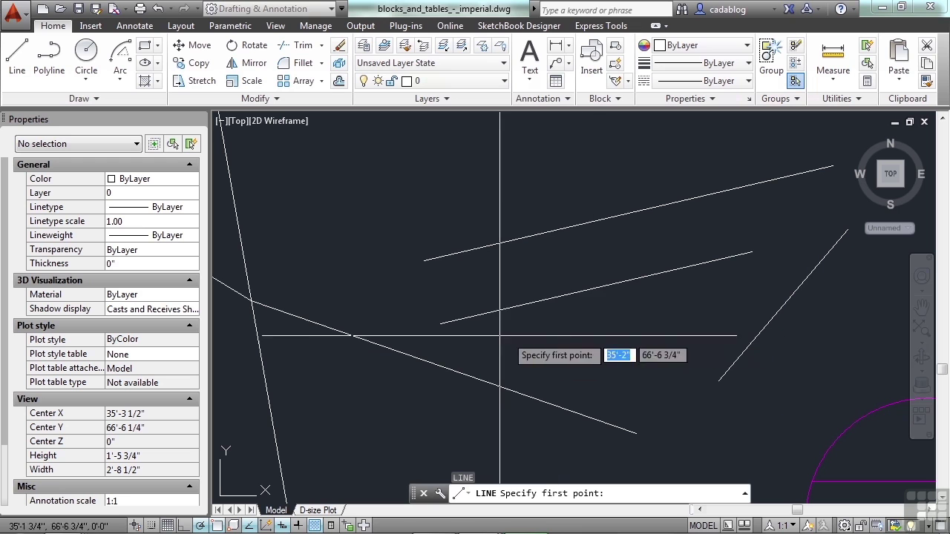
click(352, 234)
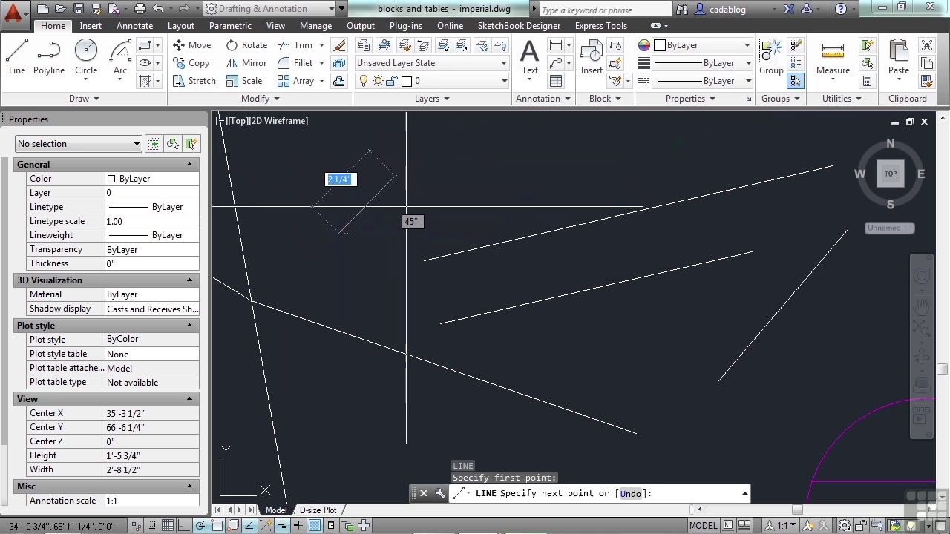
click(434, 233)
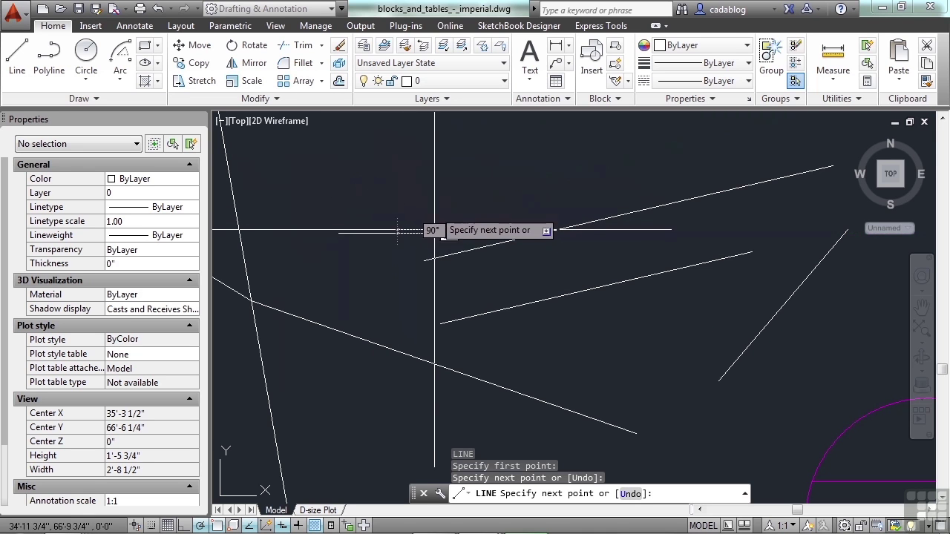
click(458, 191)
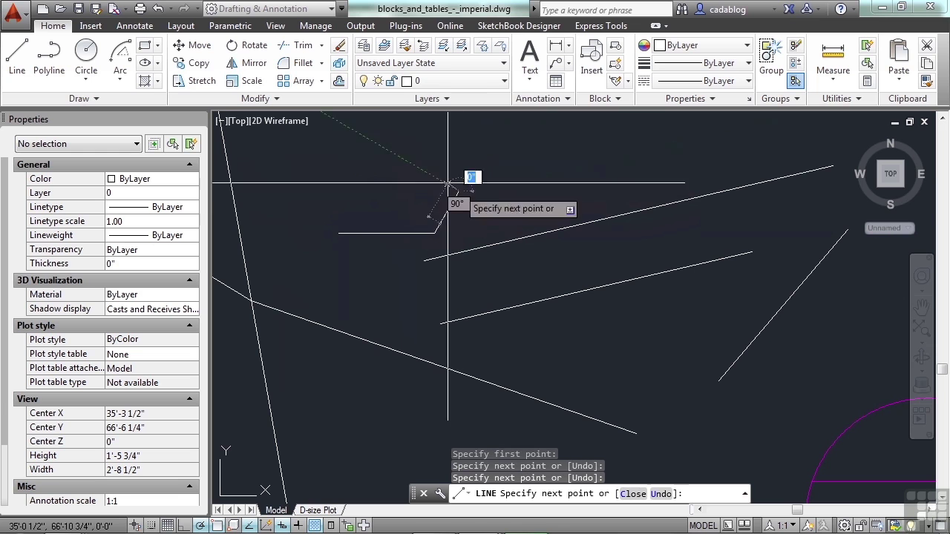
click(422, 170)
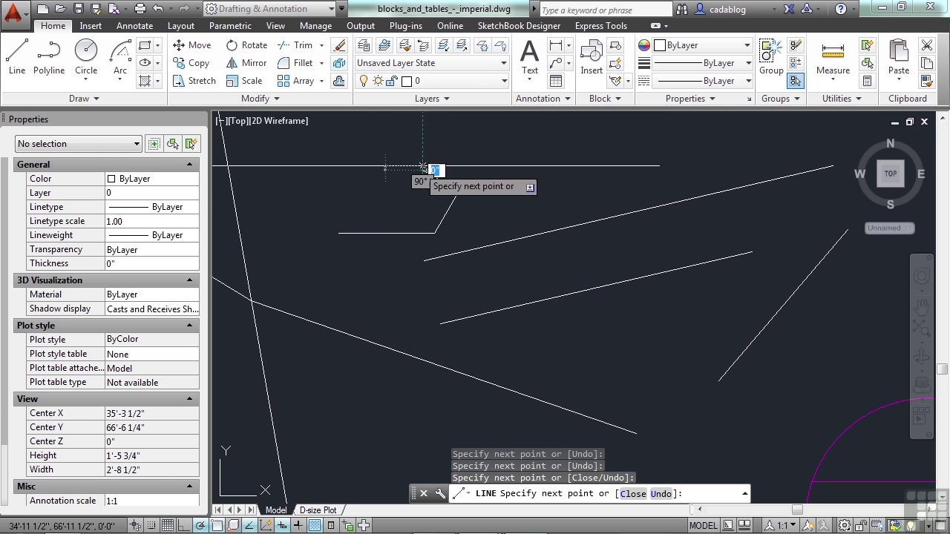
click(363, 184)
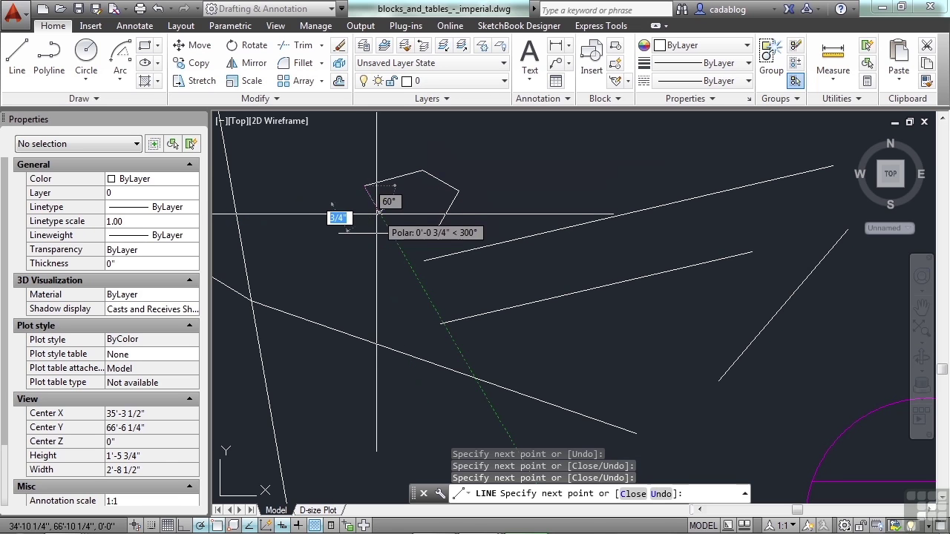
click(372, 214)
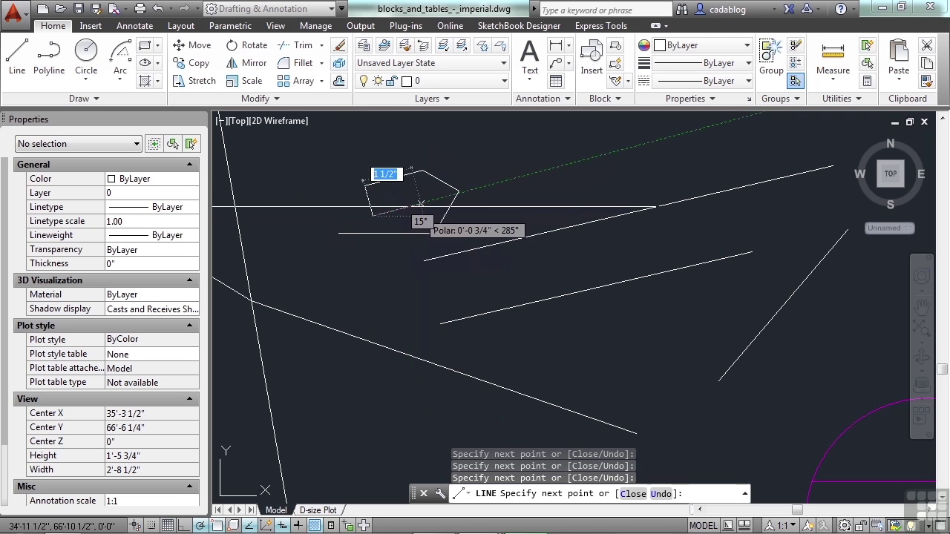
key(Return)
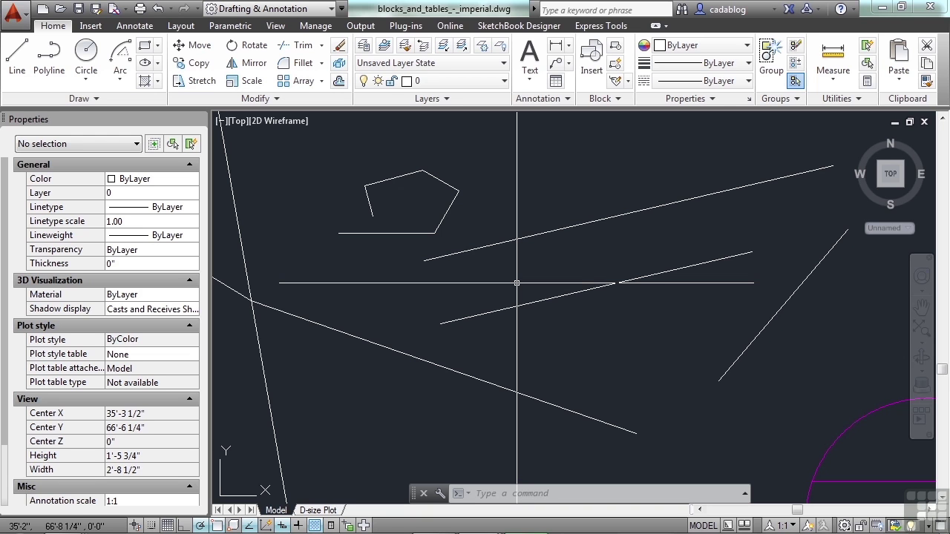
Add a 3.14° additional angle on the Polar Tracking tab and apply it.
text(os)
key(Return)
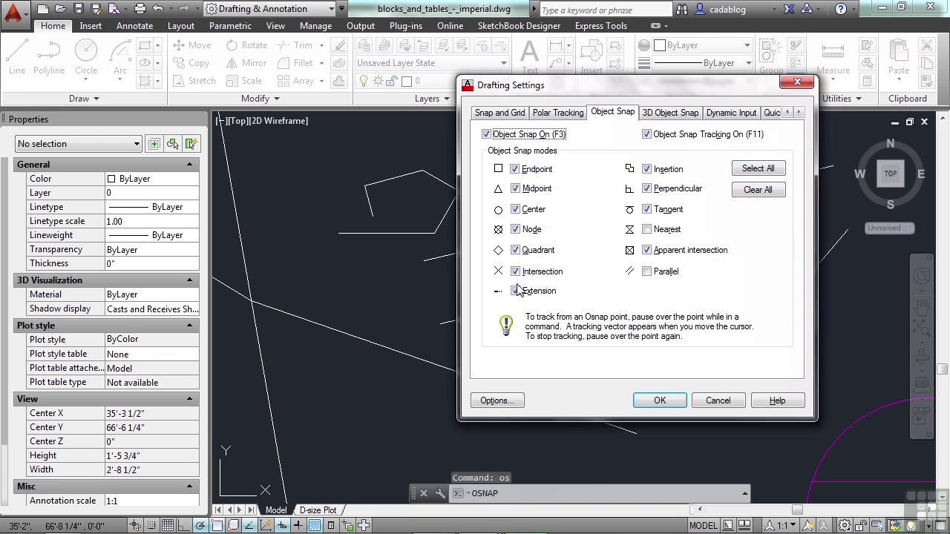
click(557, 113)
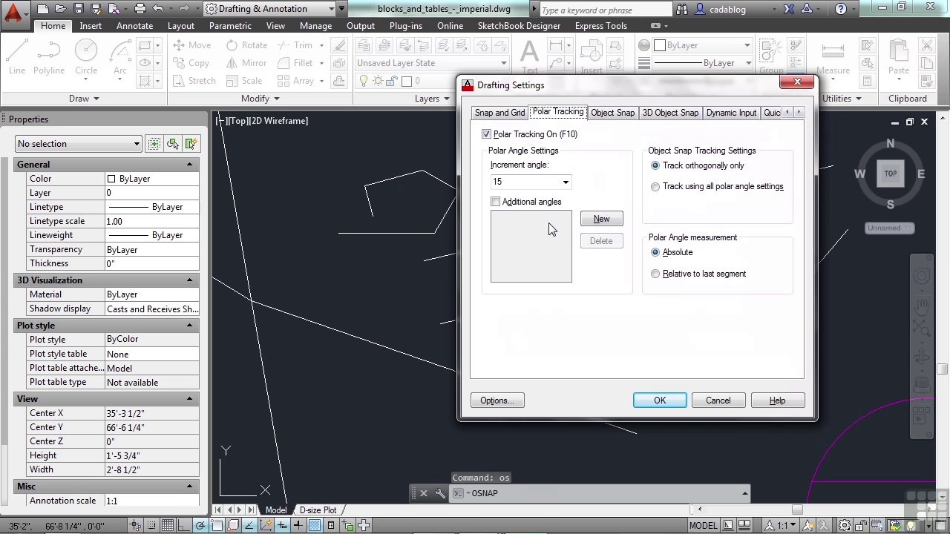
click(599, 219)
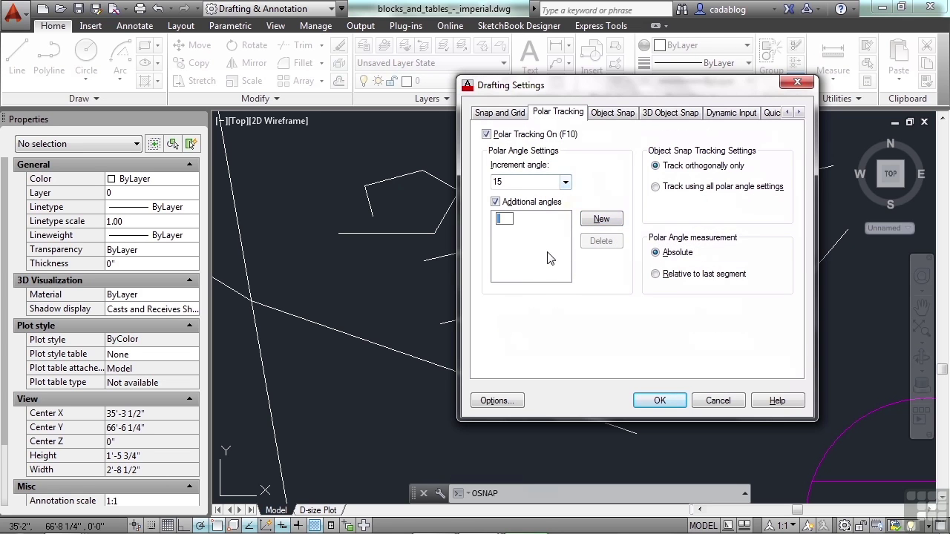
text(3.14)
key(Return)
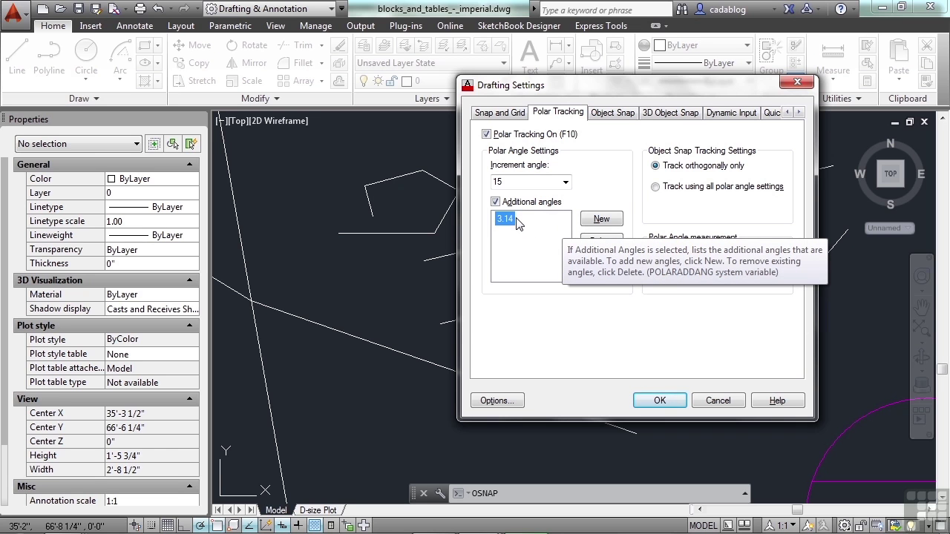
click(659, 401)
Draw a short line rising at about 3.14° below the sloped lines, then end the command.
text(l)
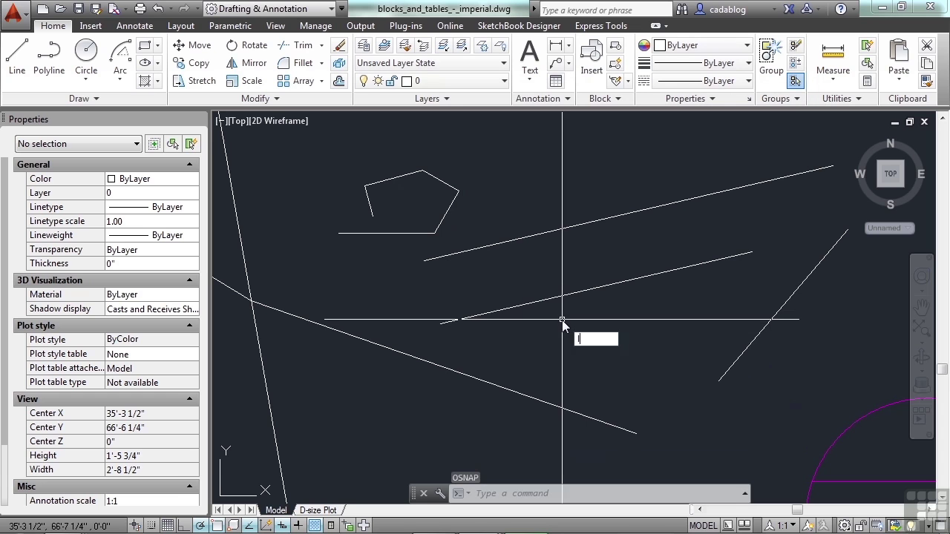
key(Return)
click(586, 339)
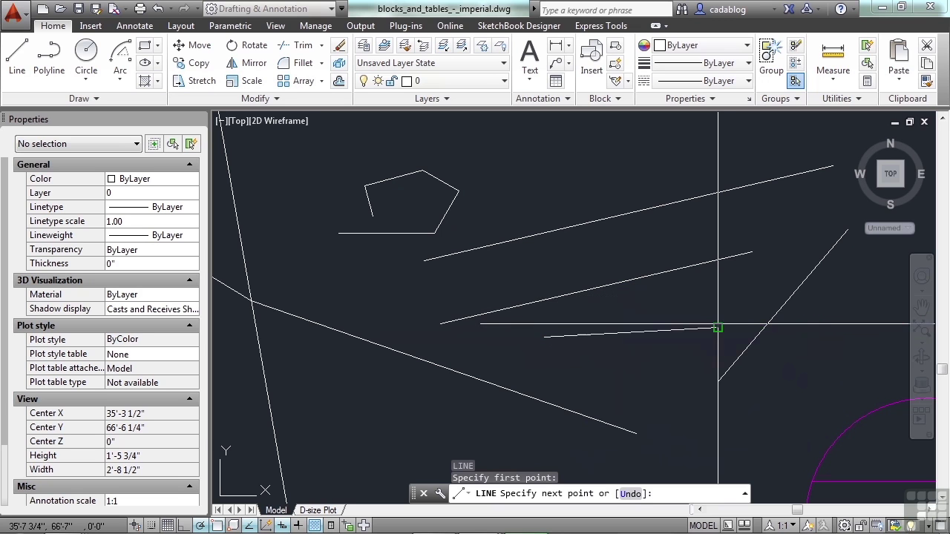
click(717, 328)
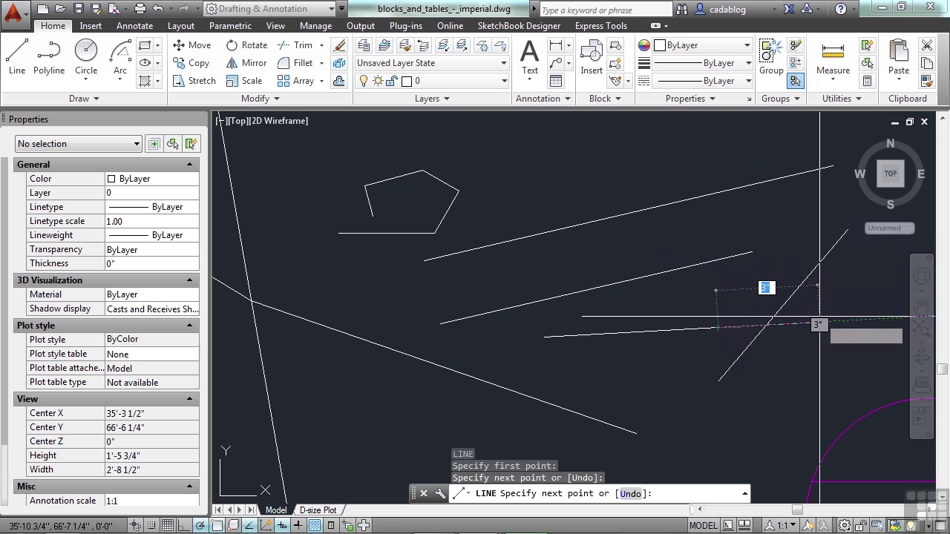
key(Escape)
key(Escape)
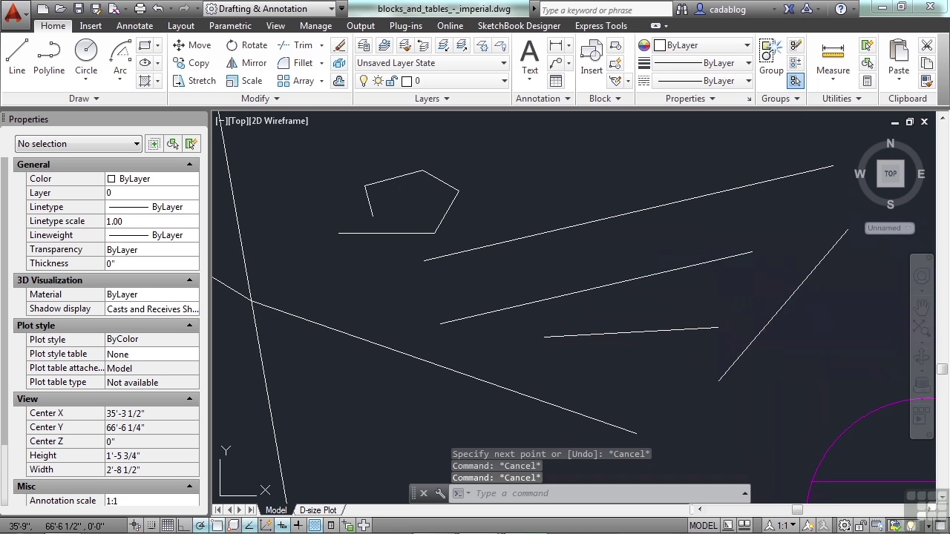
Delete the 3.14 additional polar angle in Drafting Settings.
text(os)
key(Return)
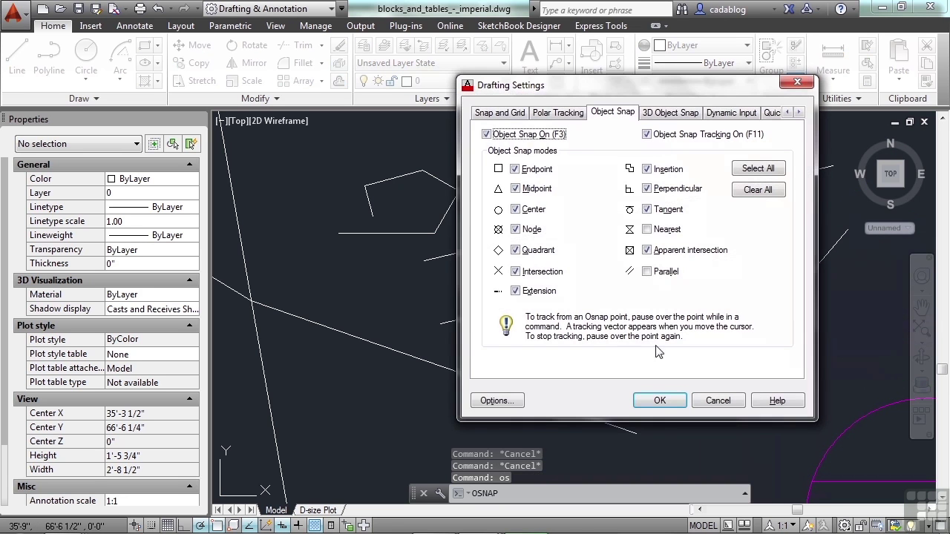
click(558, 112)
click(498, 218)
click(601, 241)
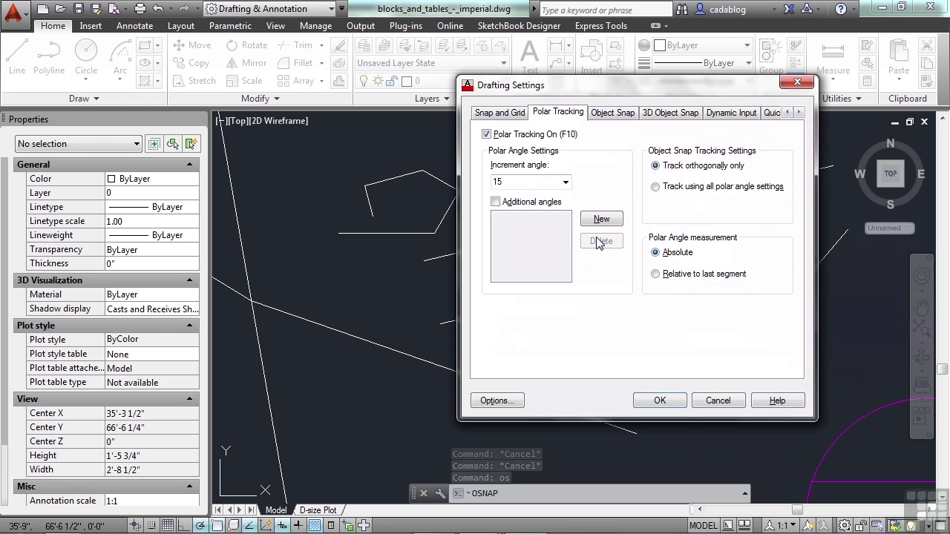
Set the polar increment angle to 45° and add a 20° additional angle.
click(565, 182)
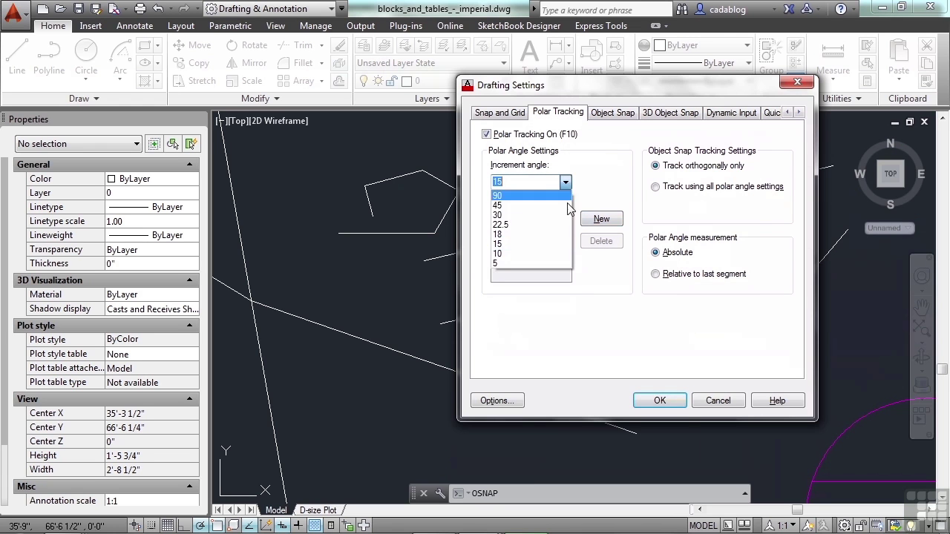
click(542, 205)
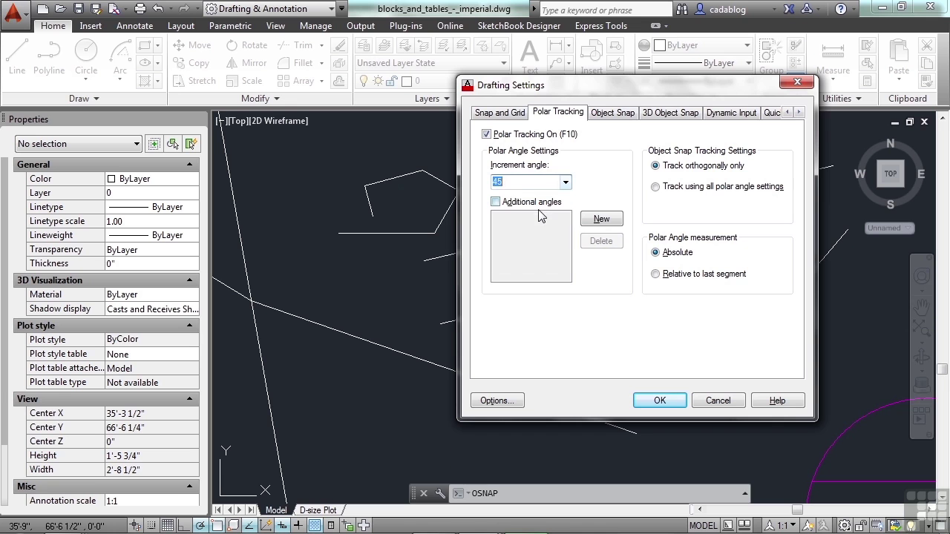
click(533, 202)
click(599, 219)
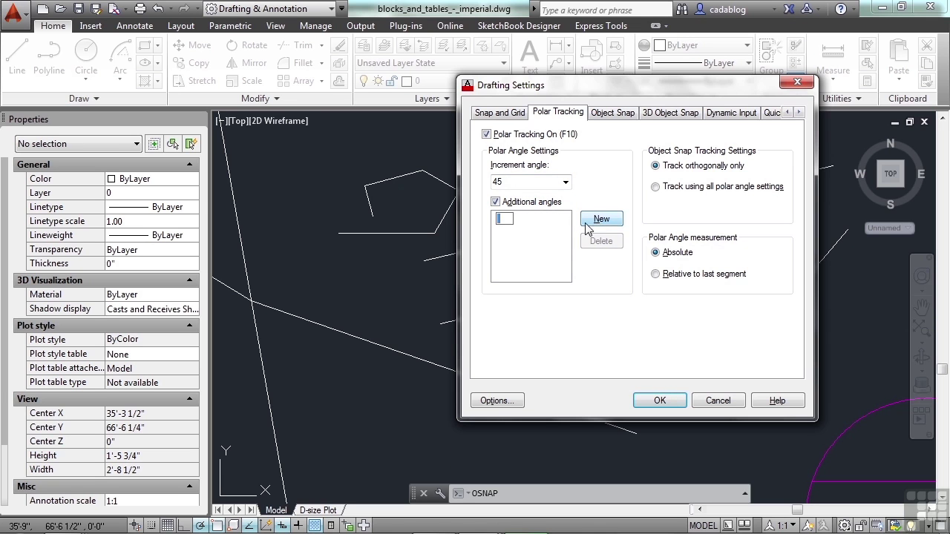
text(20)
key(Return)
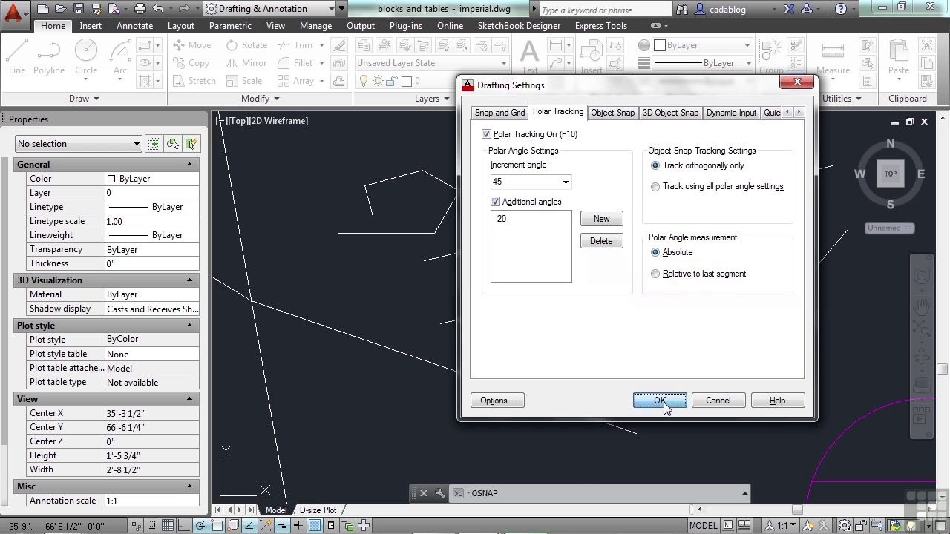
click(659, 401)
text(l)
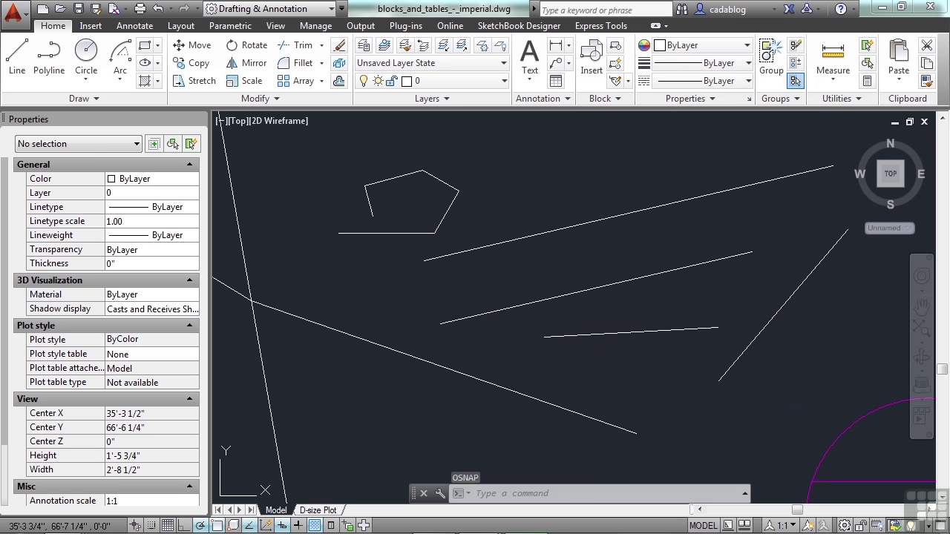
key(Return)
click(383, 282)
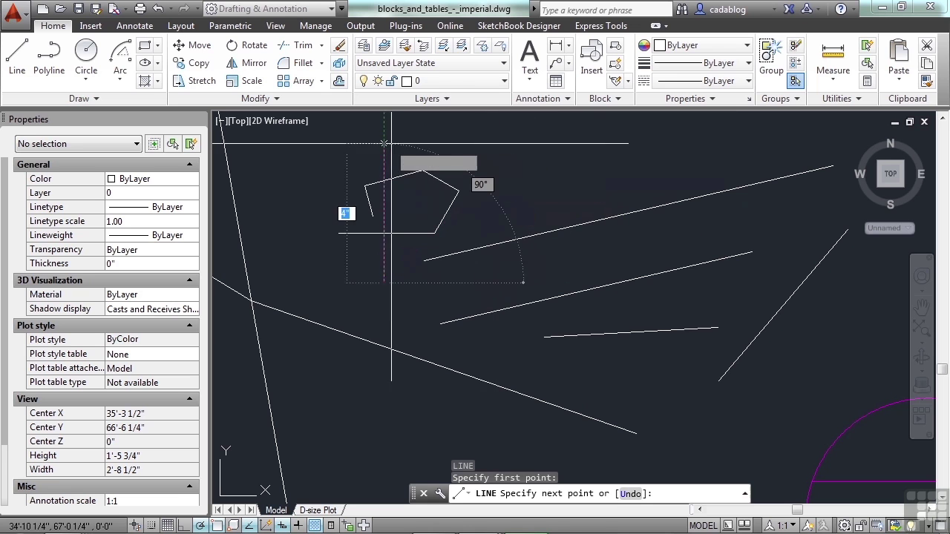
key(Escape)
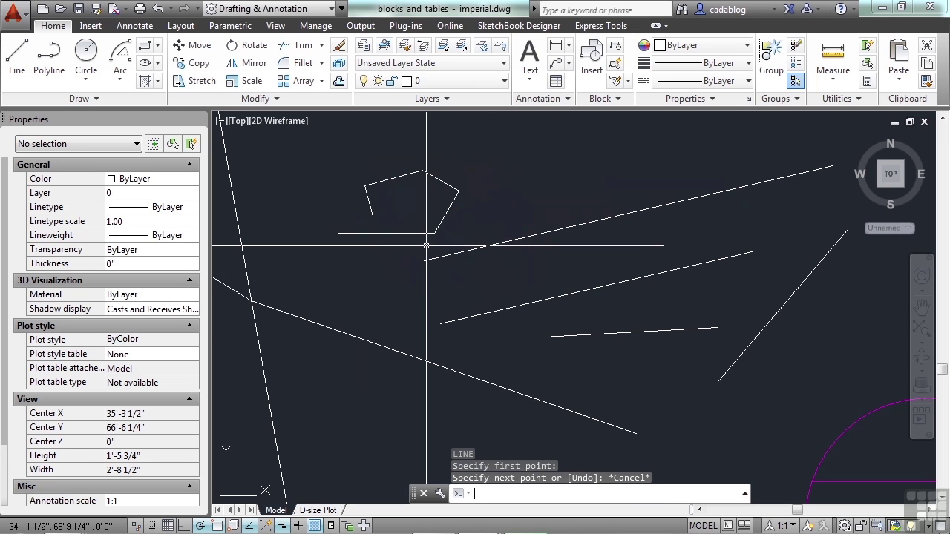
text(OS)
key(Return)
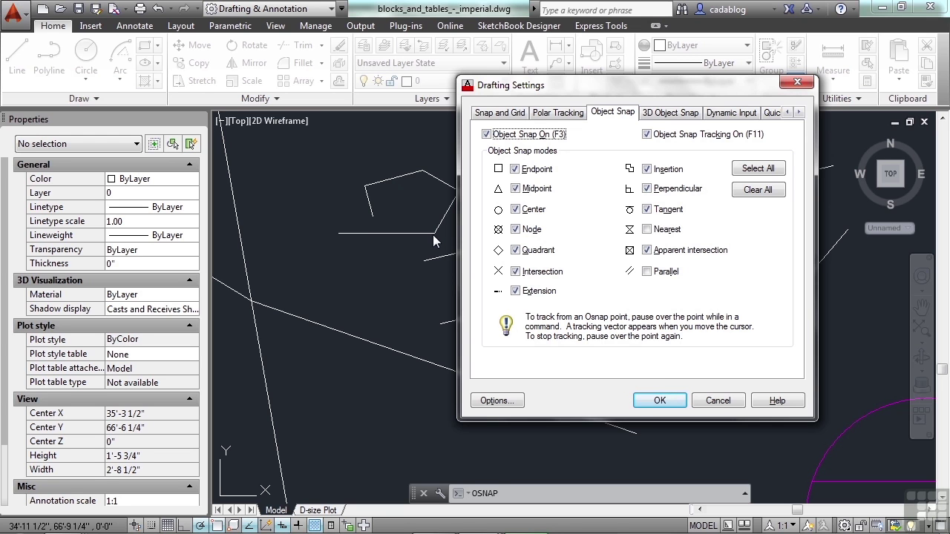
click(718, 402)
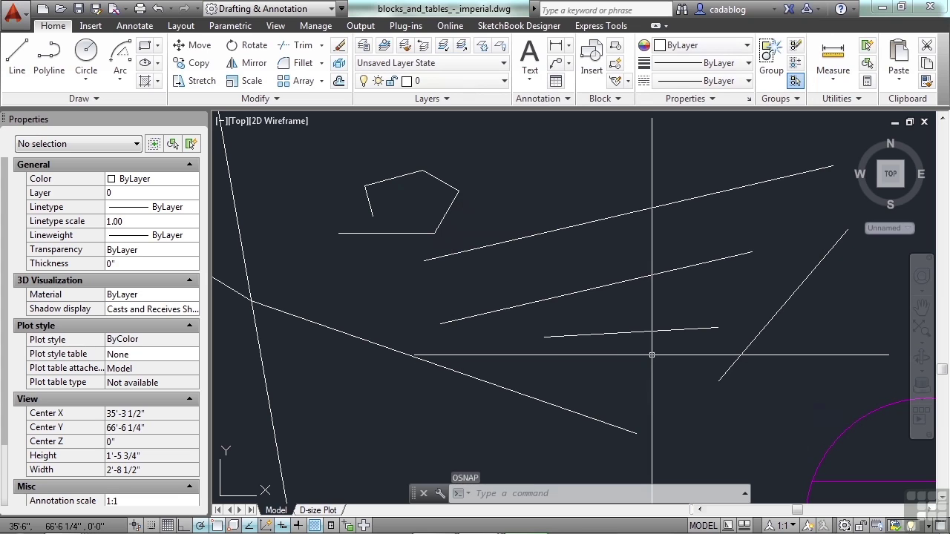